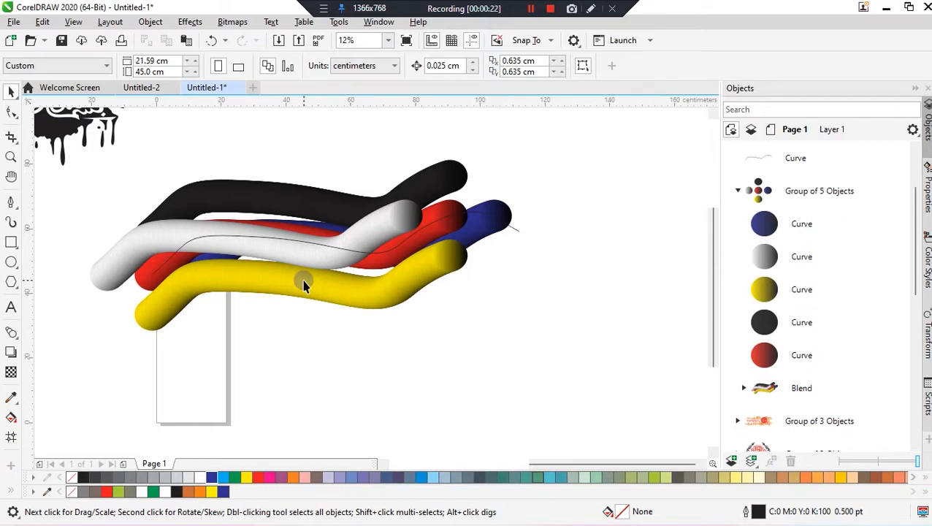
Step: Move the finished multicolour blend together with its path to the empty area just right of the page
{"action": "left_click", "coordinate": [353, 255]}
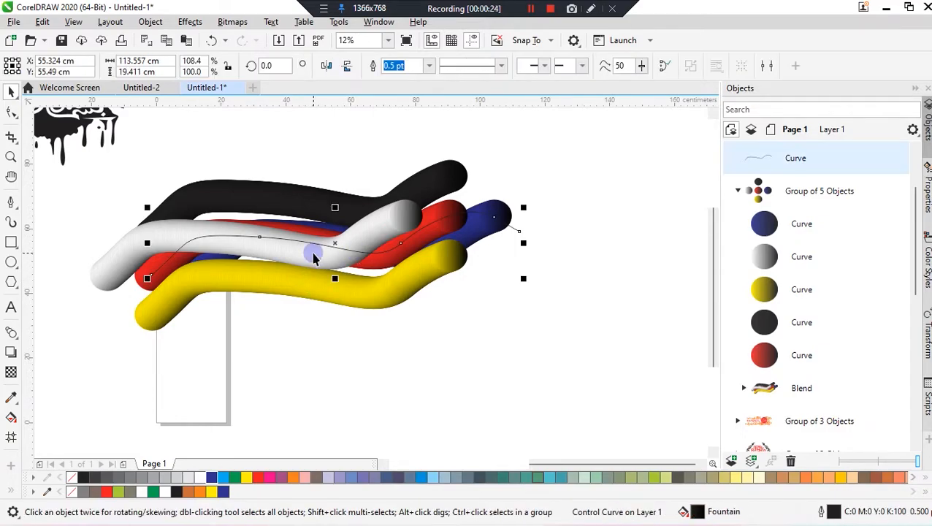
{"action": "left_click_drag", "start_coordinate": [311, 254], "coordinate": [394, 243]}
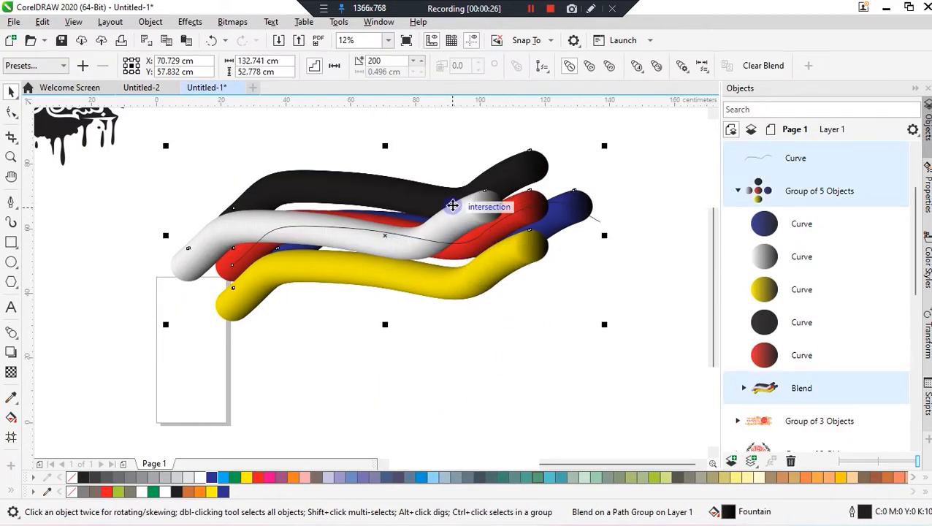
{"action": "scroll", "coordinate": [413, 223], "scroll_direction": "up", "scroll_amount": 2}
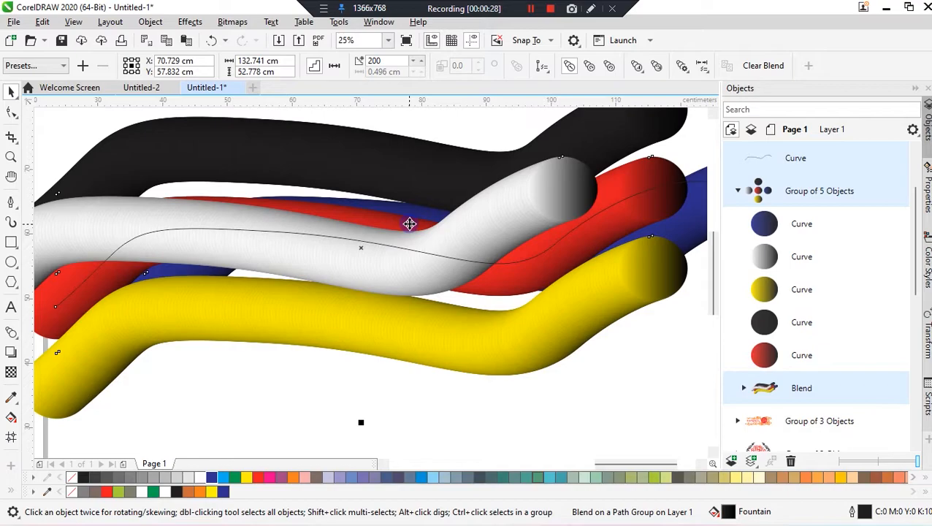
{"action": "scroll", "coordinate": [410, 224], "scroll_direction": "down", "scroll_amount": 2}
{"action": "left_click_drag", "start_coordinate": [374, 235], "coordinate": [416, 300]}
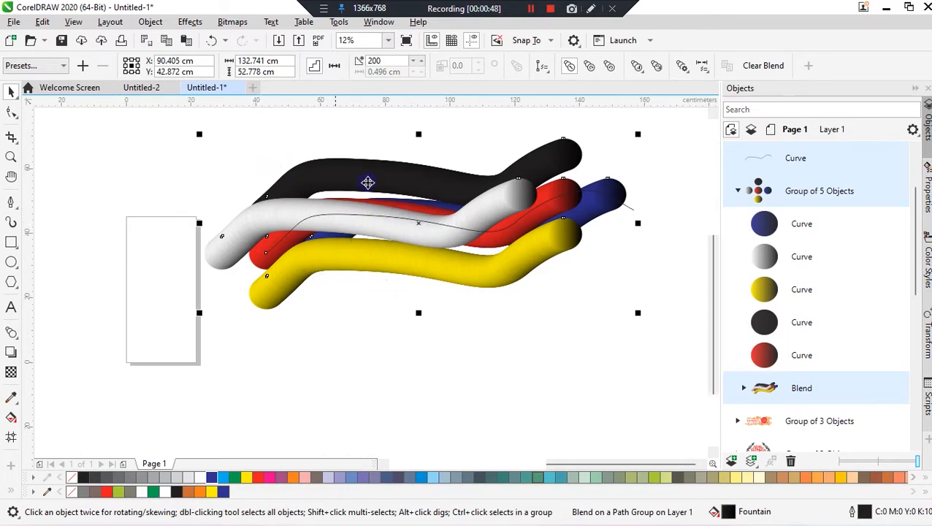
Step: Create a new single-page CMYK document named Untitled-3, 21.59 cm wide and 45 cm high, at 300 dpi
{"action": "left_click", "coordinate": [255, 87]}
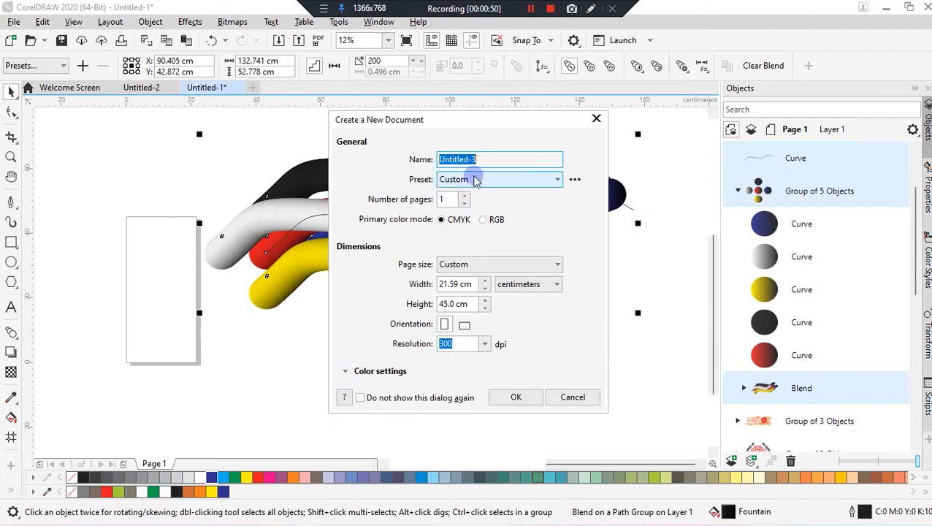
{"action": "left_click", "coordinate": [516, 397]}
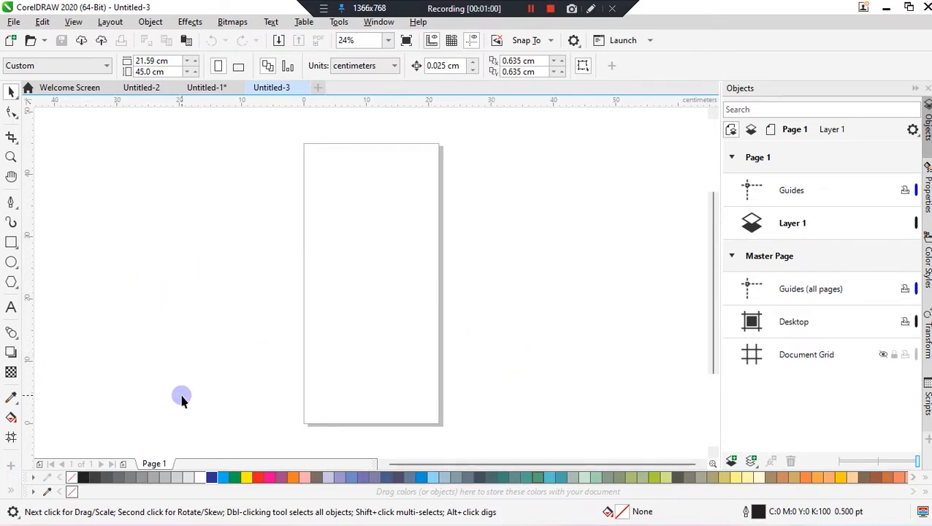
{"action": "left_click", "coordinate": [12, 337]}
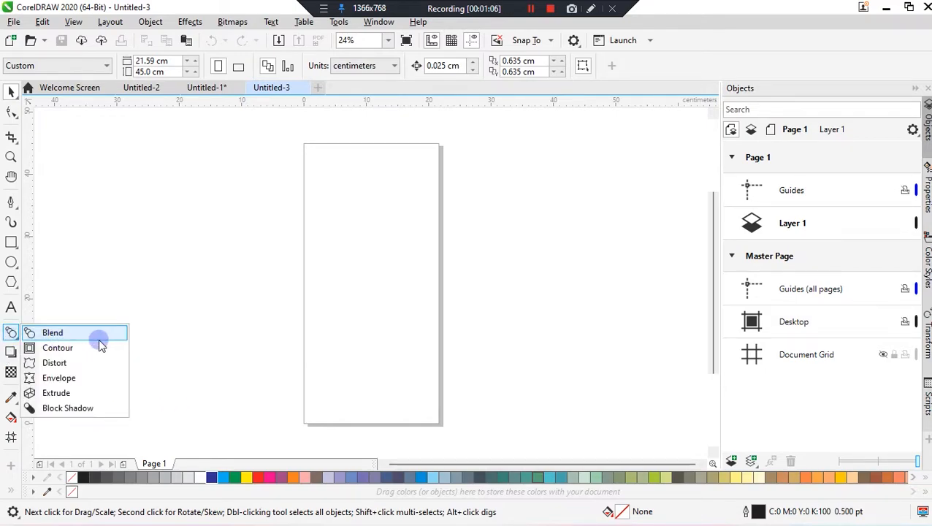
{"action": "left_click", "coordinate": [111, 300]}
Step: Draw a circle across the page's left edge and set its width and height to 6 cm
{"action": "left_click", "coordinate": [10, 262]}
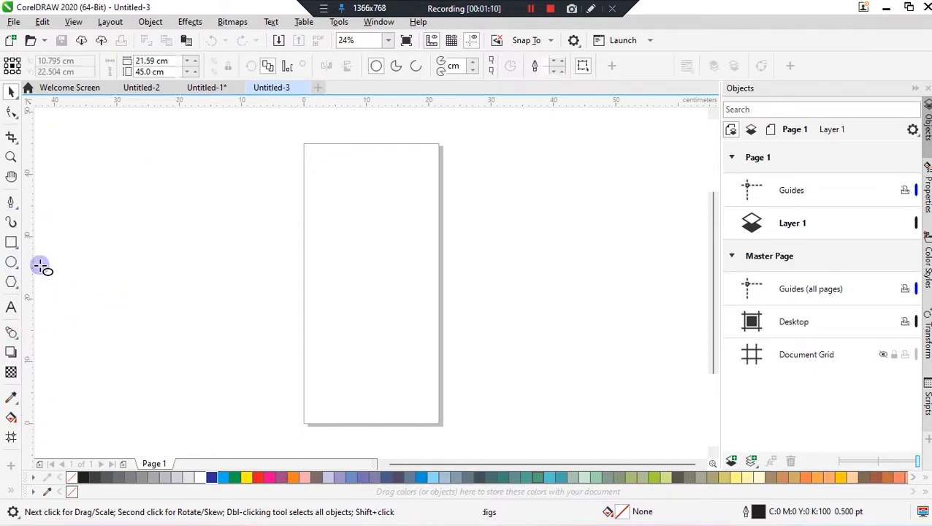
{"action": "left_click_drag", "start_coordinate": [294, 220], "coordinate": [332, 260]}
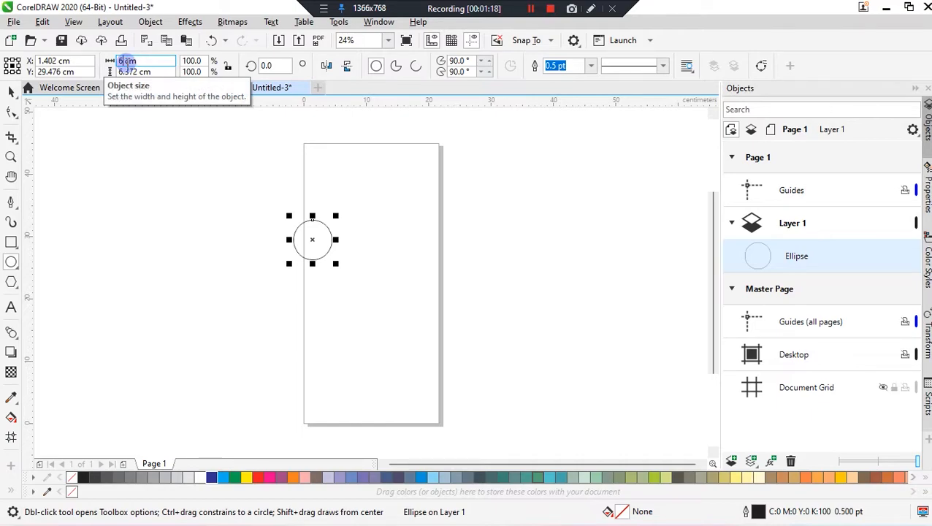
{"action": "key", "text": "Tab"}
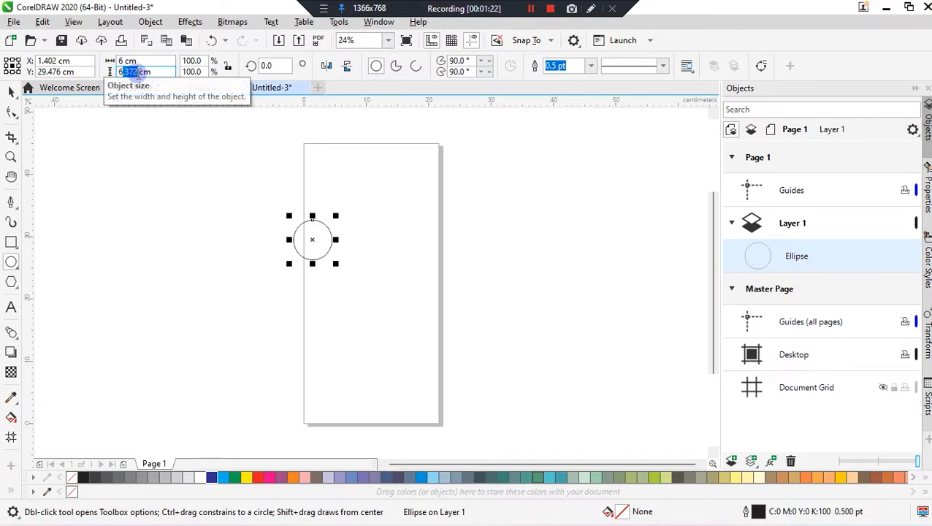
{"action": "type", "text": "6 cm"}
{"action": "key", "text": "Return"}
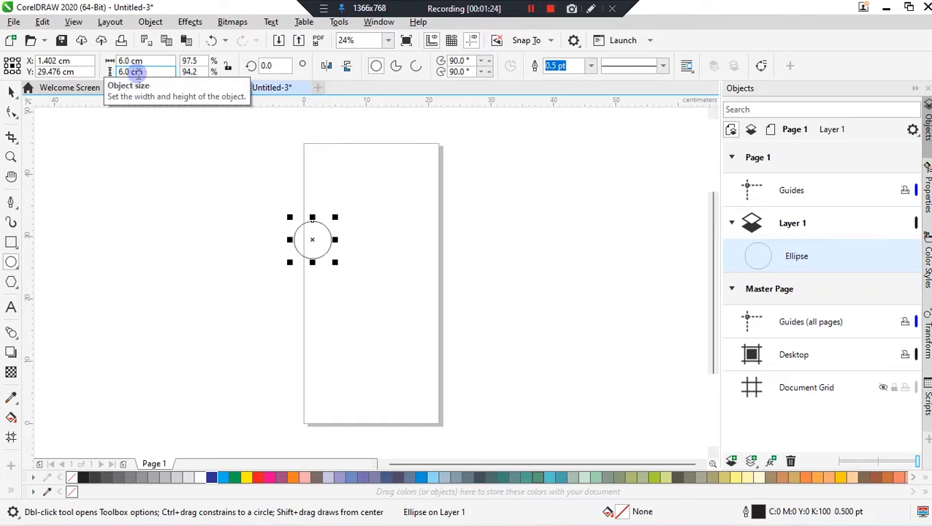
Step: Move the circle slightly left and down, centring it at about X -1.7 cm, Y 24.6 cm on the page's left edge
{"action": "scroll", "coordinate": [343, 260], "scroll_direction": "up", "scroll_amount": 1}
{"action": "scroll", "coordinate": [259, 187], "scroll_direction": "up", "scroll_amount": 1}
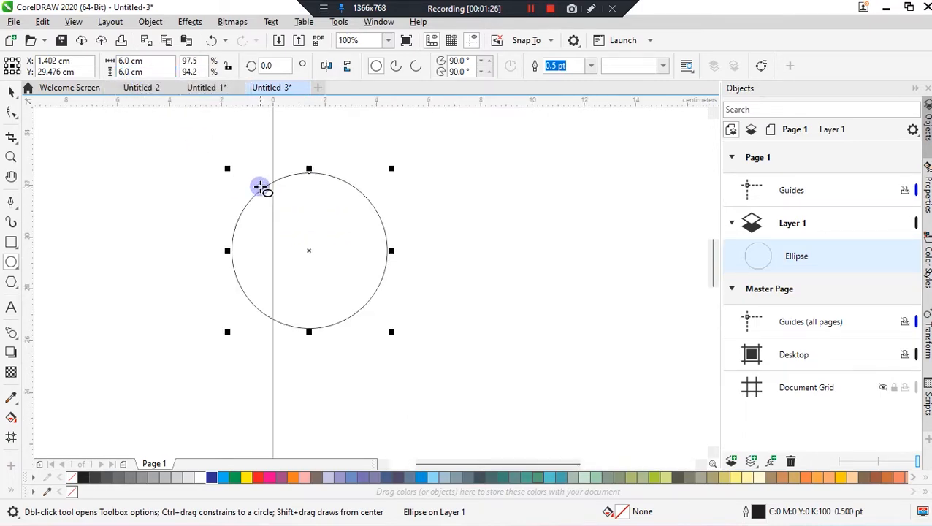
{"action": "left_click", "coordinate": [12, 91]}
{"action": "left_click_drag", "start_coordinate": [243, 276], "coordinate": [188, 276]}
{"action": "scroll", "coordinate": [184, 190], "scroll_direction": "down", "scroll_amount": 1}
{"action": "left_click_drag", "start_coordinate": [228, 236], "coordinate": [216, 298]}
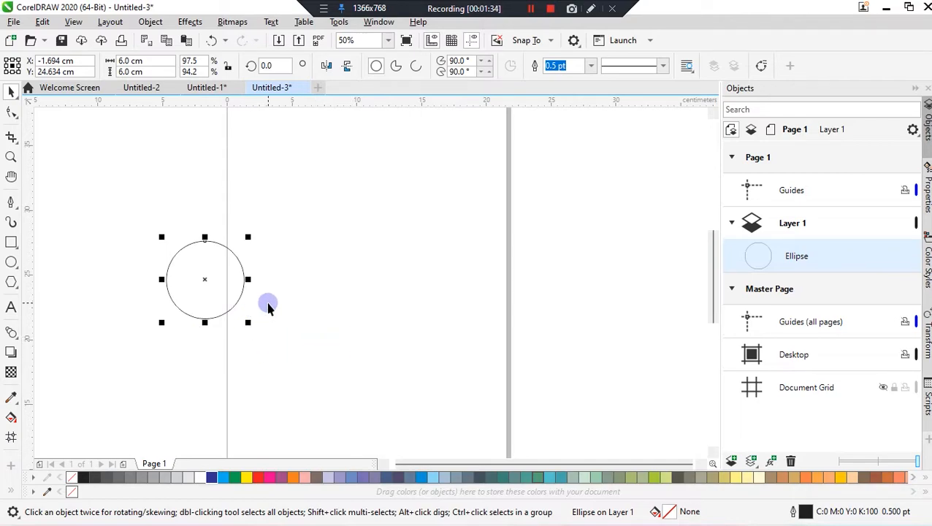
Step: Duplicate the circle four times to get a diagonal stack of five overlapping circles
{"action": "key", "text": "ctrl+d"}
{"action": "key", "text": "ctrl+d"}
{"action": "key", "text": "ctrl+d"}
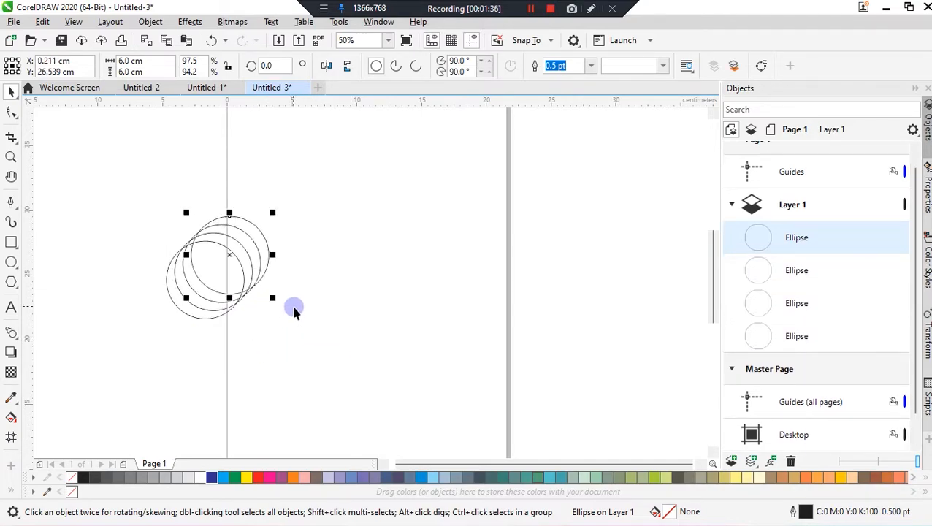
{"action": "key", "text": "ctrl+d"}
{"action": "left_click", "coordinate": [294, 302]}
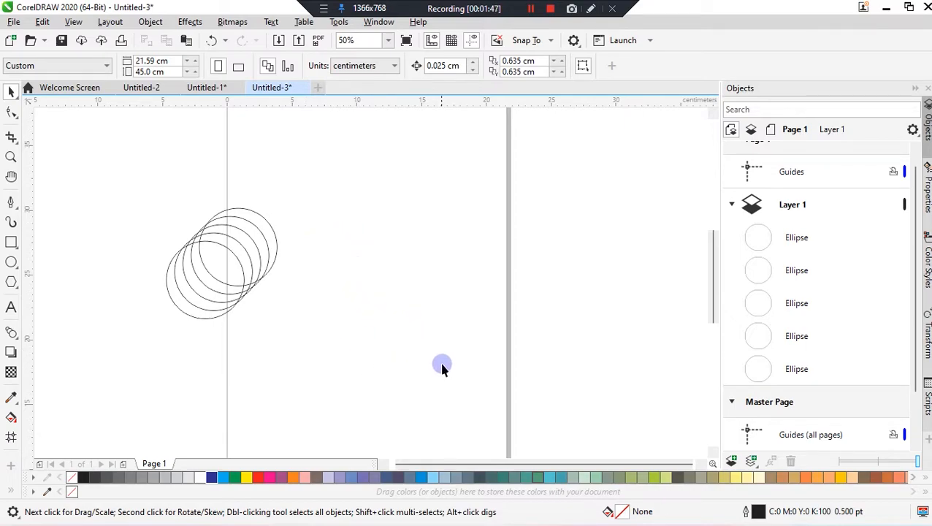
Step: Fill the five circles, from front to back, with red, orange, yellow, green and light blue
{"action": "left_click", "coordinate": [273, 226]}
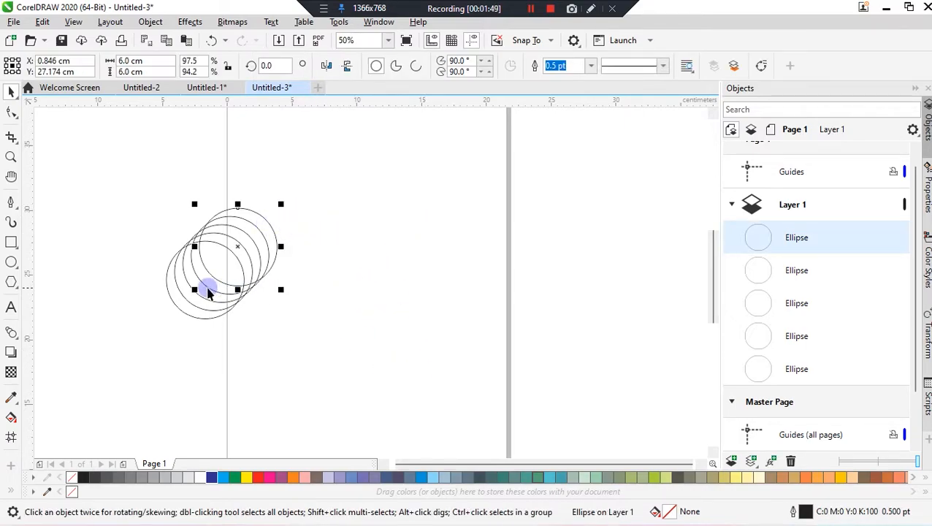
{"action": "left_click", "coordinate": [257, 479]}
{"action": "left_click", "coordinate": [222, 288]}
{"action": "left_click", "coordinate": [229, 294]}
{"action": "left_click", "coordinate": [237, 252]}
{"action": "left_click", "coordinate": [229, 294]}
{"action": "left_click", "coordinate": [293, 478]}
{"action": "left_click", "coordinate": [221, 303]}
{"action": "left_click", "coordinate": [206, 305]}
{"action": "left_click", "coordinate": [234, 478]}
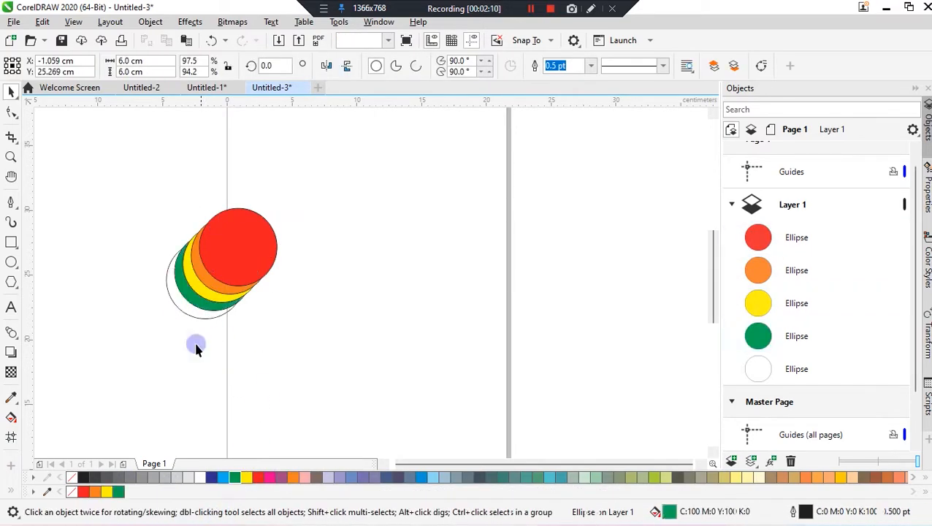
{"action": "left_click", "coordinate": [175, 296]}
{"action": "left_click", "coordinate": [223, 477]}
{"action": "left_click", "coordinate": [278, 297]}
Step: Arrange the circles as a cross with orange in the middle, red above, yellow below, green right and blue left
{"action": "left_click_drag", "start_coordinate": [241, 233], "coordinate": [308, 174]}
{"action": "left_click_drag", "start_coordinate": [233, 276], "coordinate": [307, 300]}
{"action": "left_click_drag", "start_coordinate": [209, 275], "coordinate": [300, 375]}
{"action": "left_click_drag", "start_coordinate": [216, 287], "coordinate": [402, 294]}
{"action": "left_click", "coordinate": [79, 273]}
Step: Align the centre of the yellow circle horizontally with that of the orange circle above it
{"action": "left_click", "coordinate": [285, 366]}
{"action": "left_click", "coordinate": [301, 271], "text": "shift"}
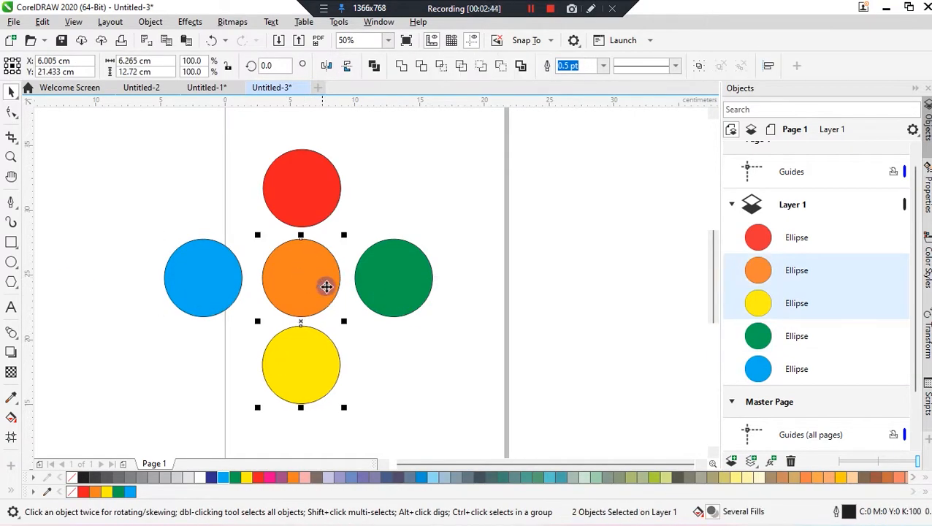
{"action": "key", "text": "c"}
{"action": "scroll", "coordinate": [333, 265], "scroll_direction": "down", "scroll_amount": 1}
{"action": "left_click", "coordinate": [333, 264]}
{"action": "key", "text": "Escape"}
{"action": "scroll", "coordinate": [342, 319], "scroll_direction": "up", "scroll_amount": 1}
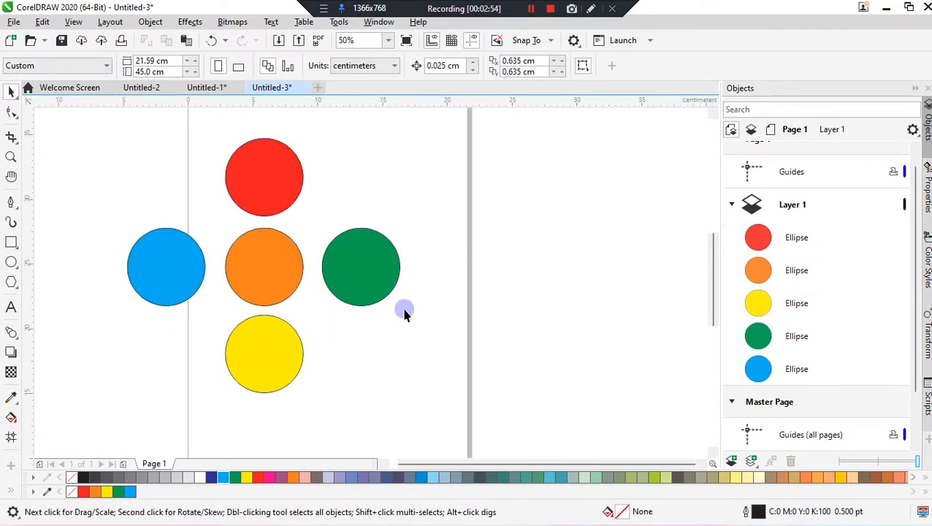
Step: Remove the outline from all five circles by setting their outline width to None
{"action": "scroll", "coordinate": [362, 296], "scroll_direction": "down", "scroll_amount": 1}
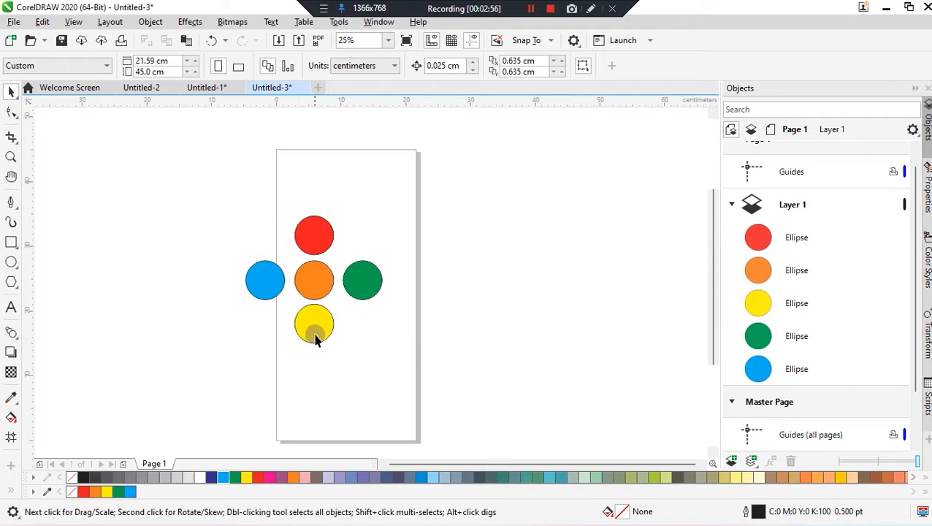
{"action": "left_click_drag", "start_coordinate": [453, 387], "coordinate": [452, 387]}
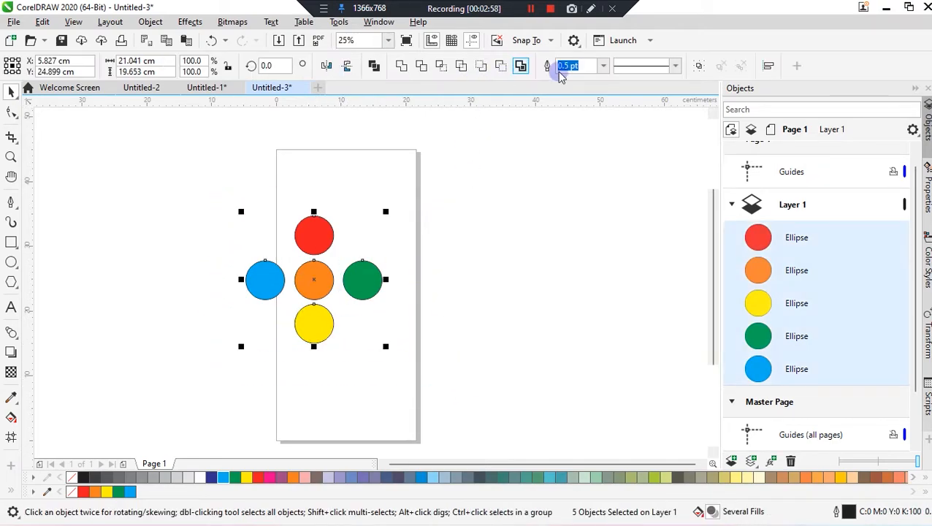
{"action": "left_click", "coordinate": [675, 65]}
{"action": "left_click", "coordinate": [602, 67]}
{"action": "left_click", "coordinate": [602, 70]}
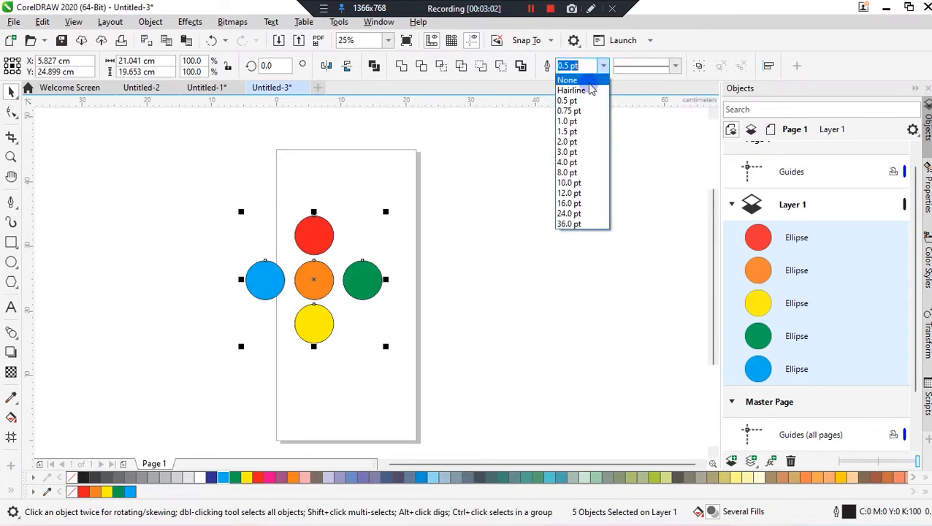
{"action": "left_click", "coordinate": [581, 82]}
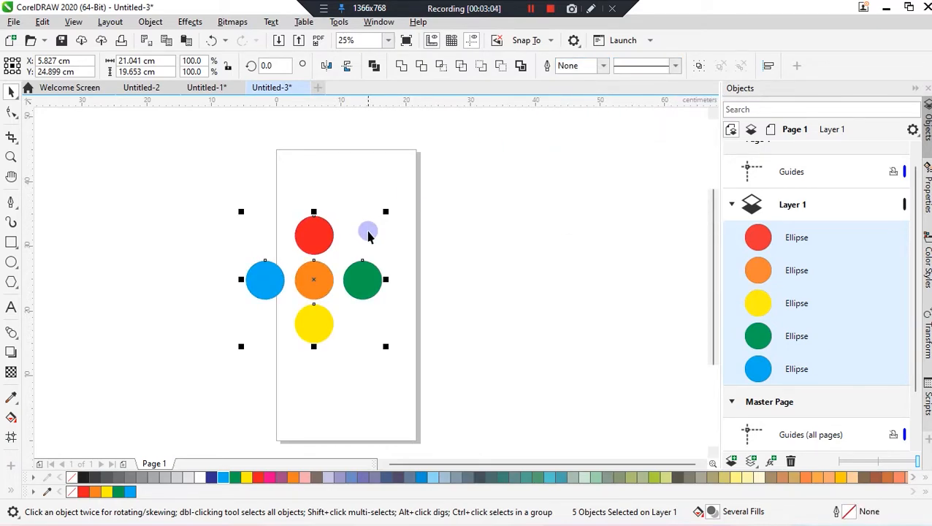
{"action": "left_click", "coordinate": [536, 248]}
{"action": "scroll", "coordinate": [312, 324], "scroll_direction": "down", "scroll_amount": 2}
{"action": "scroll", "coordinate": [312, 324], "scroll_direction": "up", "scroll_amount": 2}
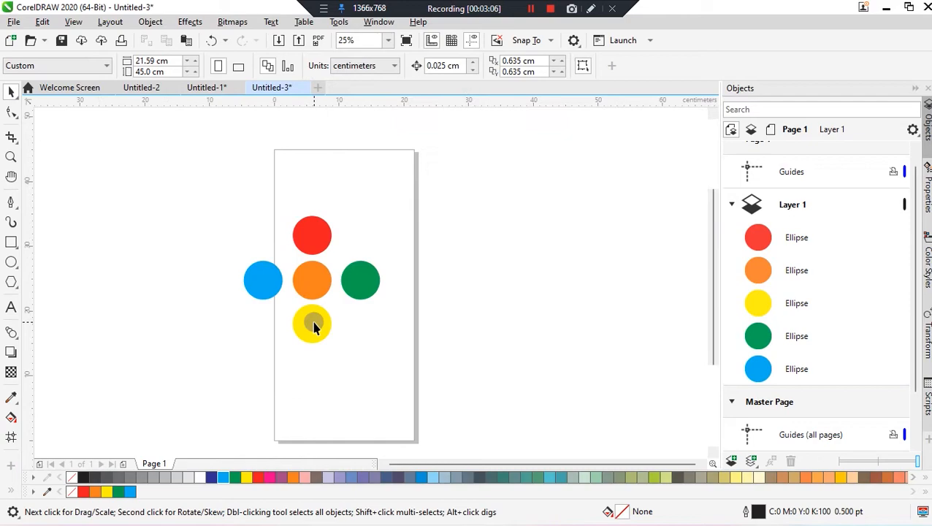
Step: Copy and paste the five circles and move the copy to the lower right, outside the page
{"action": "left_click_drag", "start_coordinate": [206, 206], "coordinate": [420, 358]}
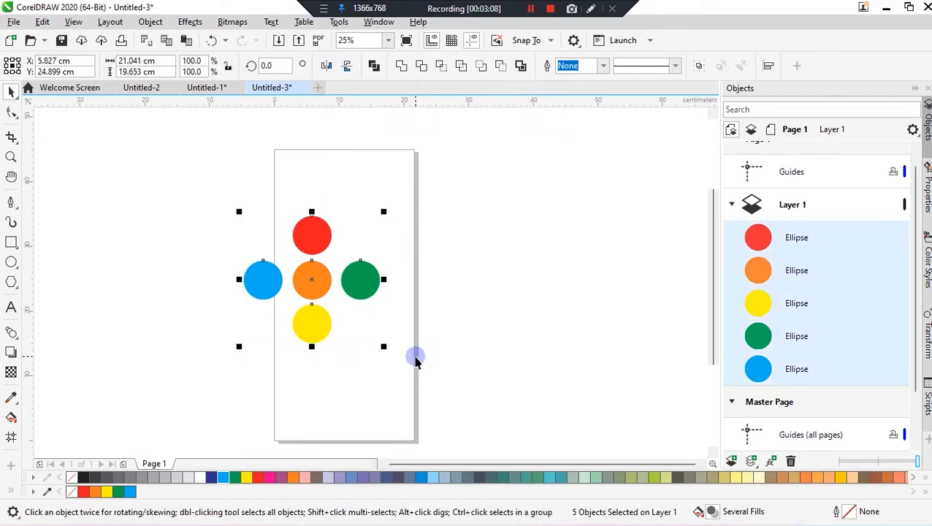
{"action": "key", "text": "ctrl+c"}
{"action": "key", "text": "ctrl+v"}
{"action": "left_click_drag", "start_coordinate": [312, 284], "coordinate": [592, 371]}
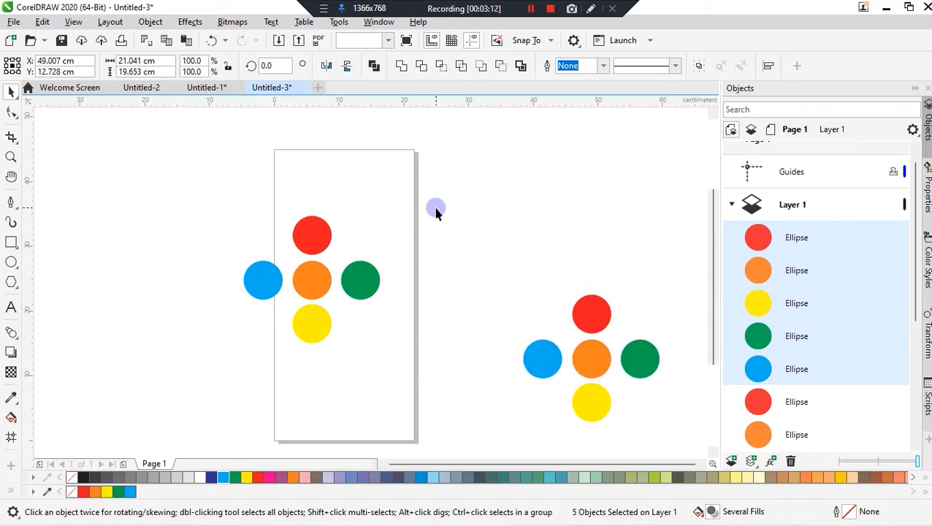
{"action": "left_click", "coordinate": [435, 212]}
{"action": "scroll", "coordinate": [260, 208], "scroll_direction": "down", "scroll_amount": 1}
{"action": "scroll", "coordinate": [337, 250], "scroll_direction": "up", "scroll_amount": 1}
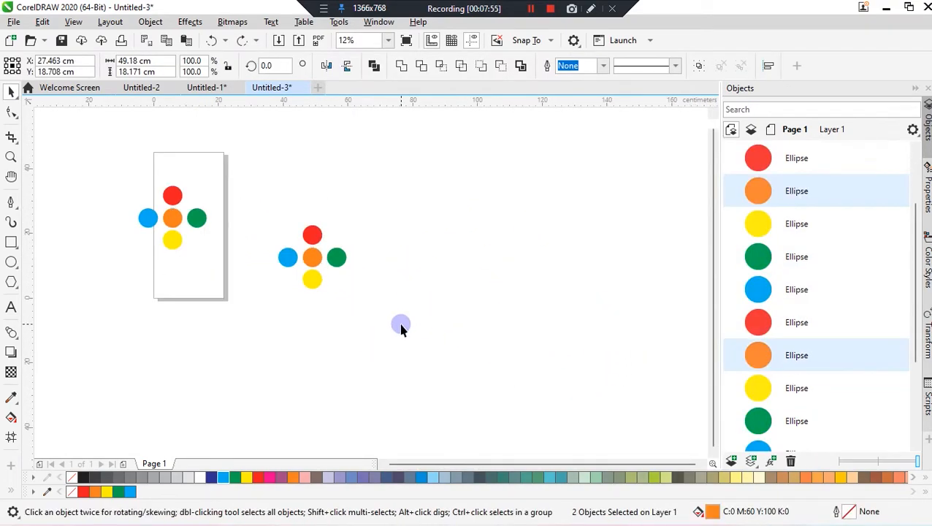
Step: Group the five original circles, and group the five copied circles as a second group
{"action": "left_click", "coordinate": [400, 327]}
{"action": "scroll", "coordinate": [147, 189], "scroll_direction": "up", "scroll_amount": 1}
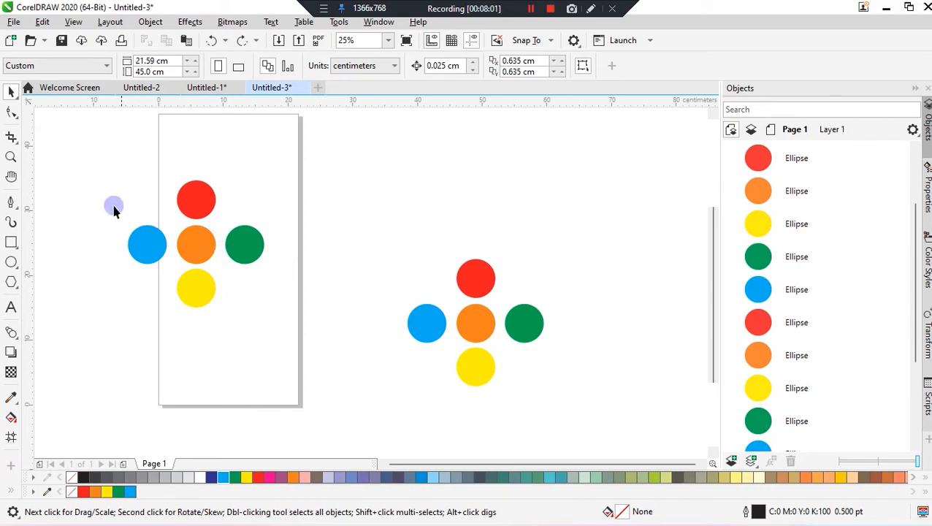
{"action": "left_click_drag", "start_coordinate": [91, 150], "coordinate": [288, 376]}
{"action": "key", "text": "ctrl+g"}
{"action": "left_click_drag", "start_coordinate": [365, 224], "coordinate": [587, 440]}
{"action": "key", "text": "ctrl+g"}
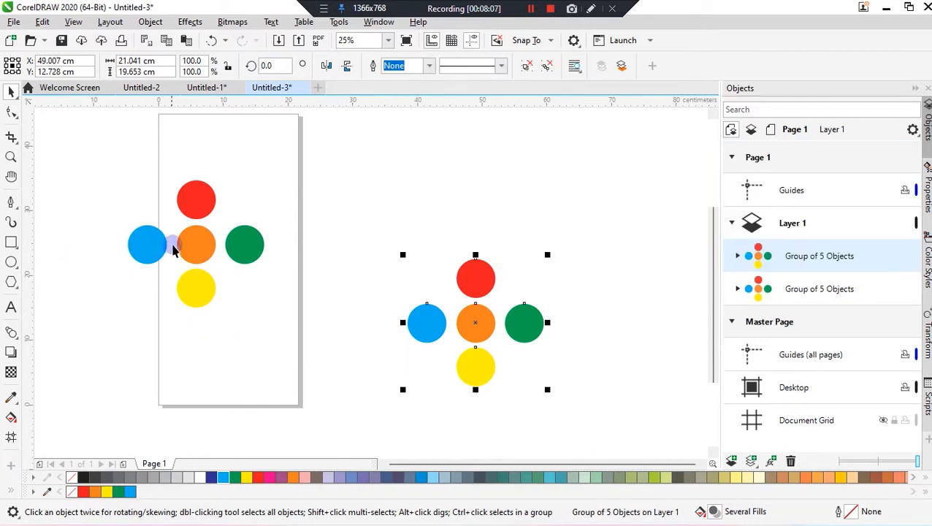
Step: Blend the copied circle group into the original group with 200 blend steps
{"action": "left_click", "coordinate": [10, 332]}
{"action": "left_click_drag", "start_coordinate": [494, 332], "coordinate": [190, 244]}
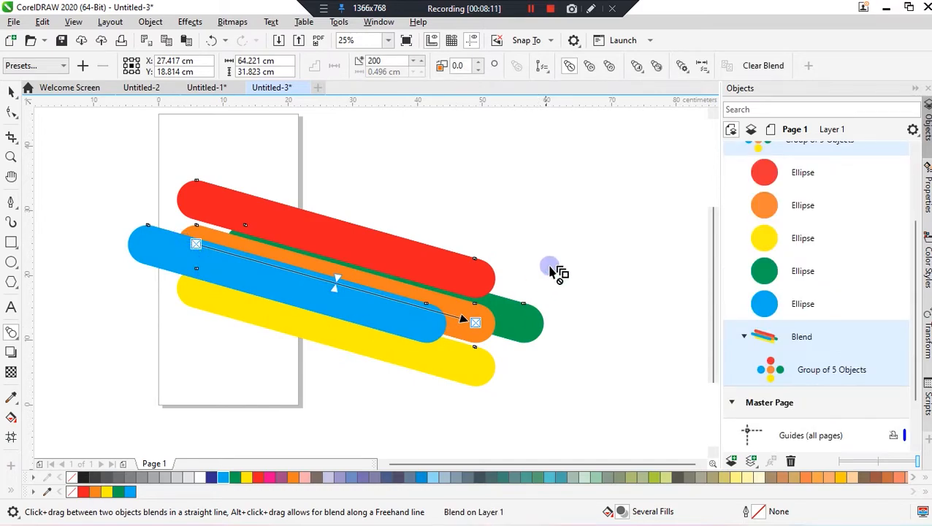
{"action": "left_click", "coordinate": [543, 65]}
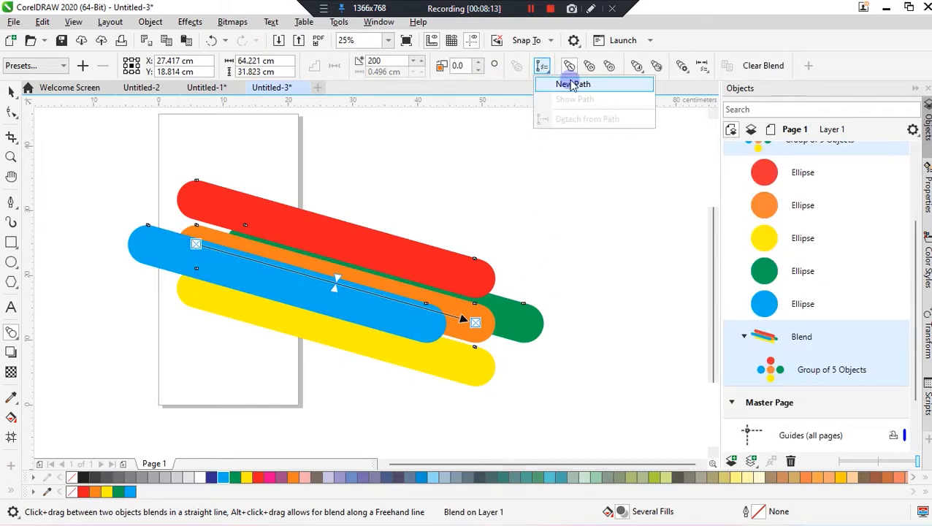
{"action": "left_click", "coordinate": [9, 91]}
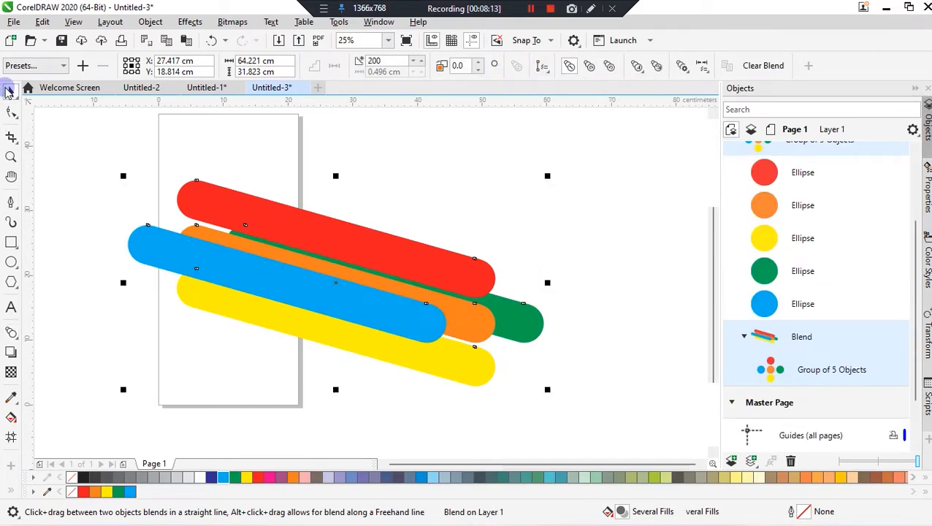
Step: Draw an open wavy curve about 75 cm wide and 22 cm high below the blend with the Pen tool
{"action": "left_click", "coordinate": [11, 203]}
{"action": "scroll", "coordinate": [105, 239], "scroll_direction": "down", "scroll_amount": 1}
{"action": "scroll", "coordinate": [139, 361], "scroll_direction": "up", "scroll_amount": 1}
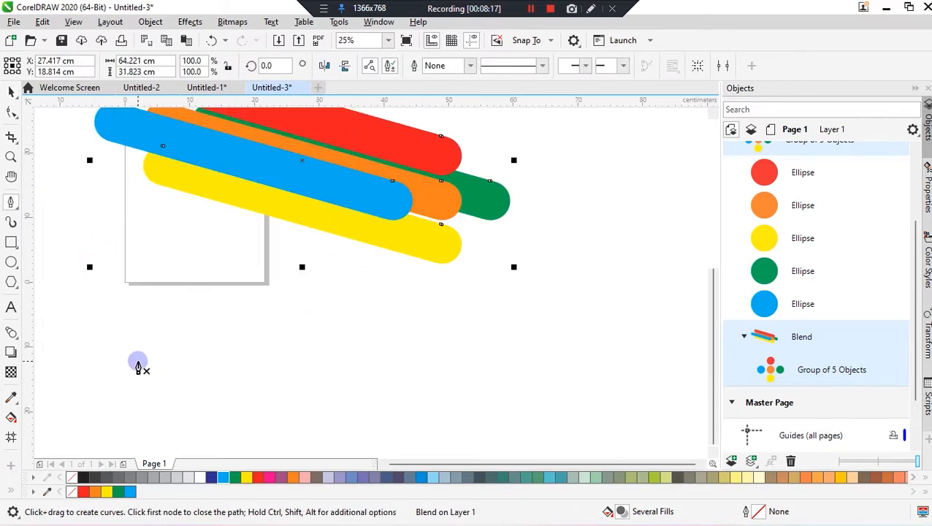
{"action": "left_click_drag", "start_coordinate": [167, 353], "coordinate": [255, 313]}
{"action": "left_click_drag", "start_coordinate": [353, 361], "coordinate": [449, 427]}
{"action": "left_click_drag", "start_coordinate": [547, 381], "coordinate": [591, 283]}
{"action": "left_click_drag", "start_coordinate": [633, 311], "coordinate": [652, 343]}
{"action": "left_click", "coordinate": [652, 343]}
{"action": "left_click", "coordinate": [652, 343]}
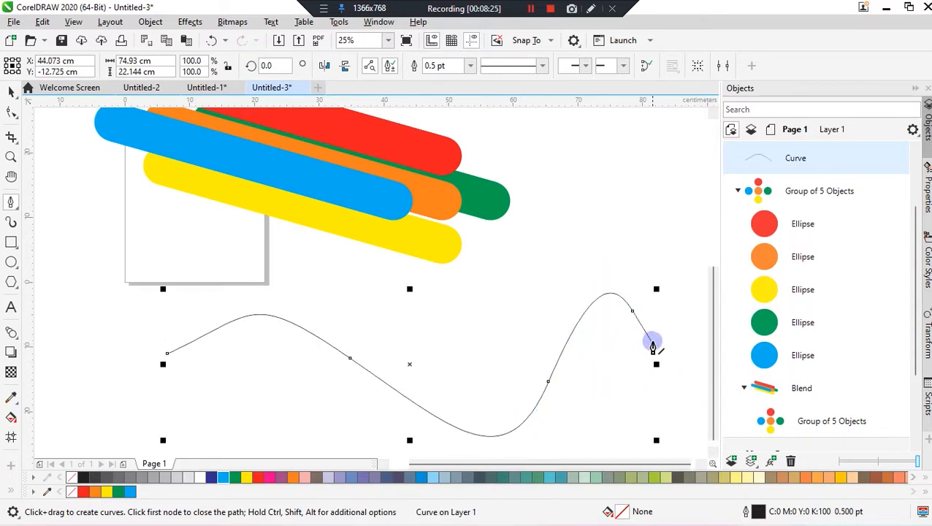
{"action": "left_click", "coordinate": [14, 90]}
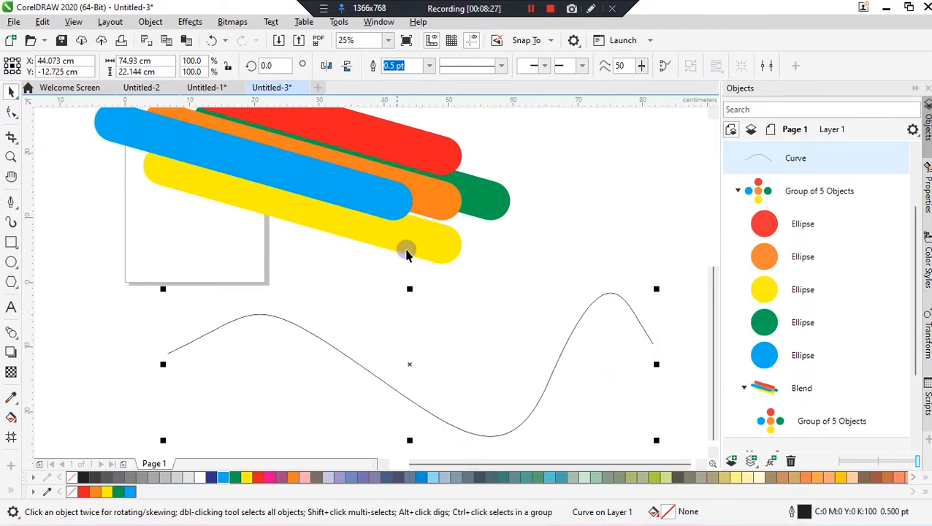
Step: Shift the copied circle group downward, and set the wavy curve as the blend's new path
{"action": "left_click", "coordinate": [441, 190]}
{"action": "left_click_drag", "start_coordinate": [395, 196], "coordinate": [381, 235]}
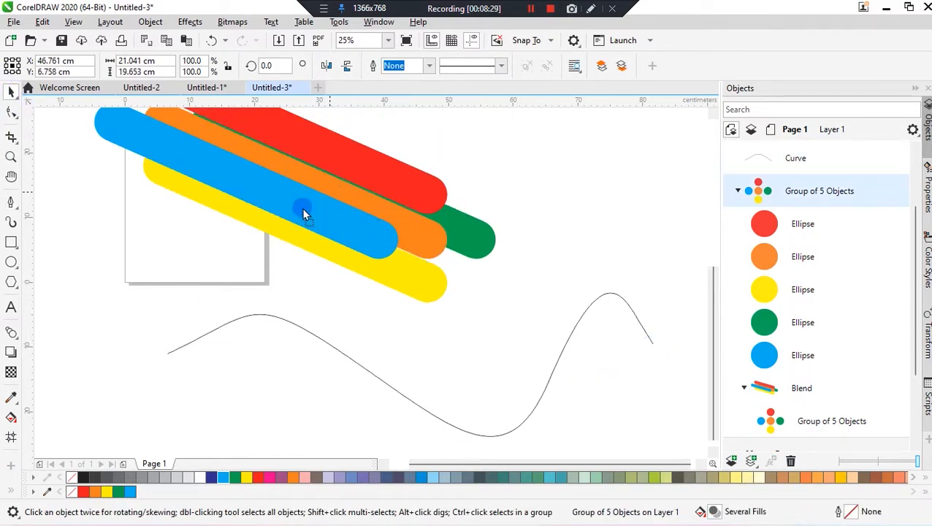
{"action": "left_click", "coordinate": [313, 205]}
{"action": "left_click", "coordinate": [541, 68]}
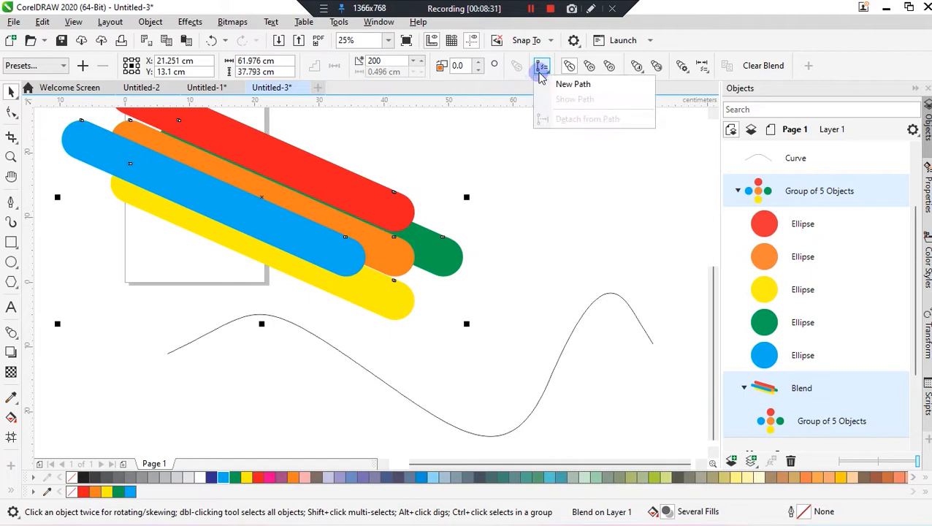
{"action": "left_click", "coordinate": [566, 84]}
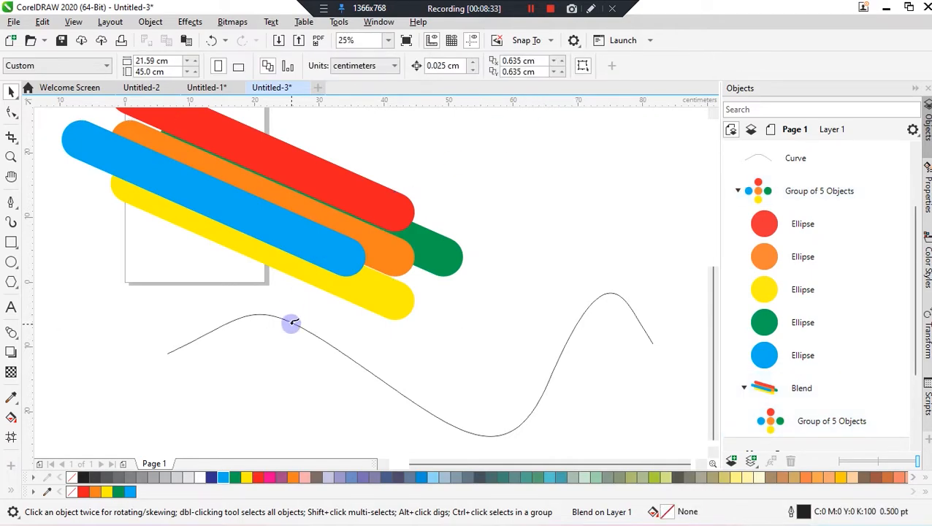
{"action": "left_click", "coordinate": [292, 322]}
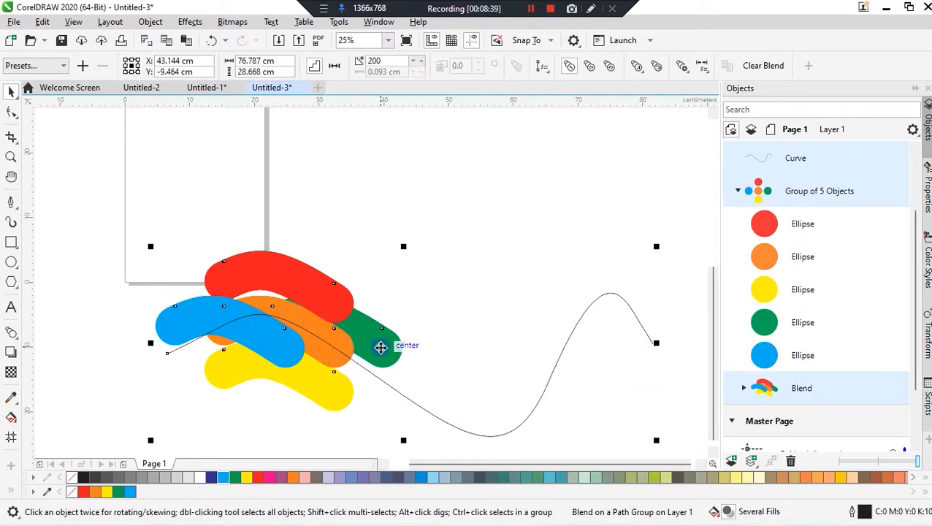
Step: Move the blend's end circle group to the far right end of the wavy curve so the tubes stretch along it
{"action": "left_click", "coordinate": [454, 260]}
{"action": "left_click_drag", "start_coordinate": [326, 337], "coordinate": [448, 365]}
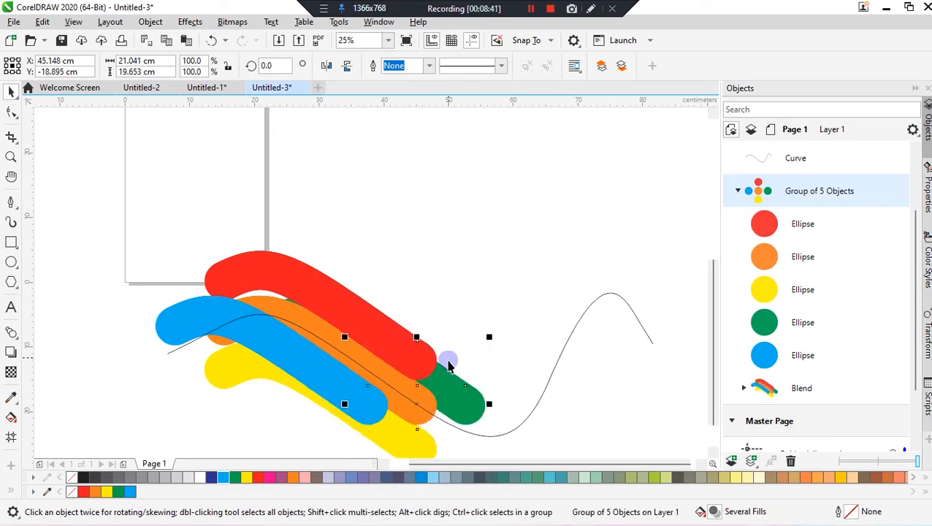
{"action": "left_click_drag", "start_coordinate": [416, 404], "coordinate": [682, 377]}
{"action": "scroll", "coordinate": [267, 244], "scroll_direction": "down", "scroll_amount": 2}
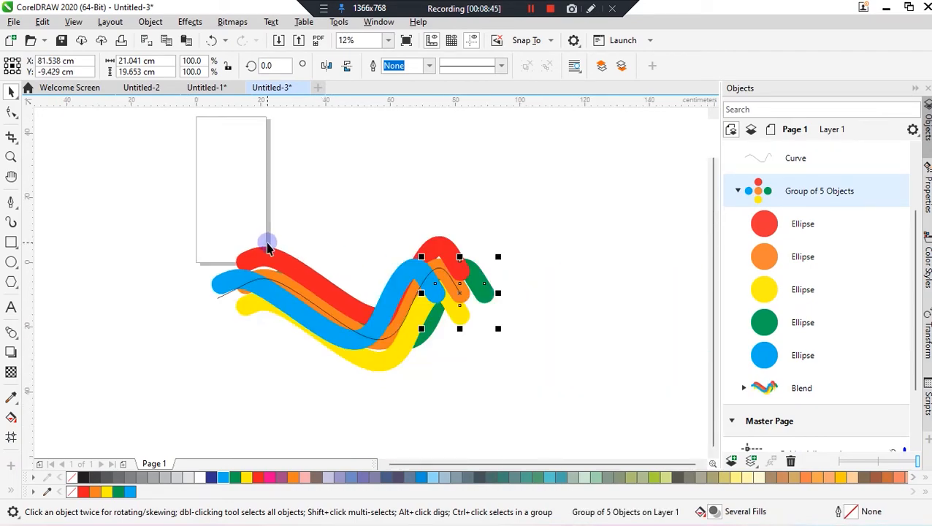
{"action": "scroll", "coordinate": [464, 263], "scroll_direction": "up", "scroll_amount": 2}
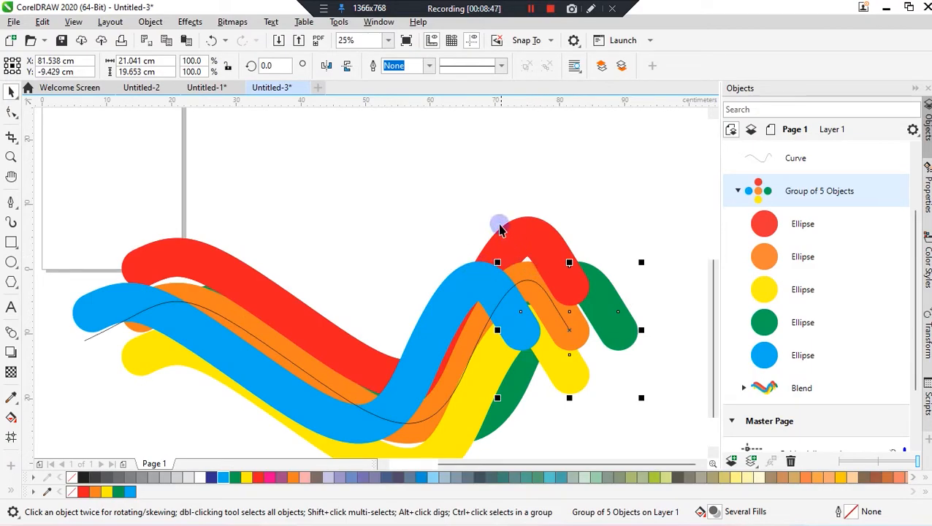
{"action": "left_click", "coordinate": [327, 220]}
Step: Apply a fountain fill to the whole blend on the path, keeping the artwork in view beside the fill settings
{"action": "scroll", "coordinate": [434, 288], "scroll_direction": "down", "scroll_amount": 2}
{"action": "scroll", "coordinate": [443, 299], "scroll_direction": "up", "scroll_amount": 2}
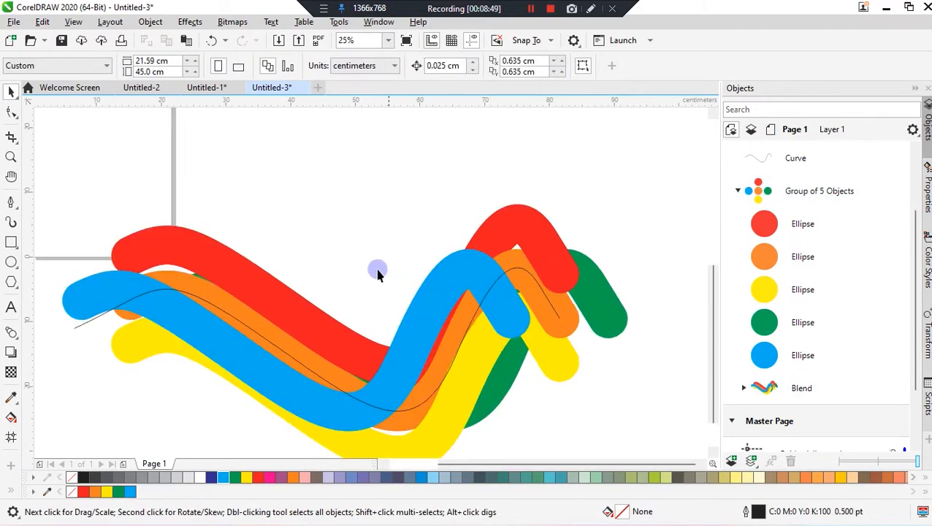
{"action": "scroll", "coordinate": [401, 285], "scroll_direction": "down", "scroll_amount": 2}
{"action": "scroll", "coordinate": [337, 270], "scroll_direction": "up", "scroll_amount": 1}
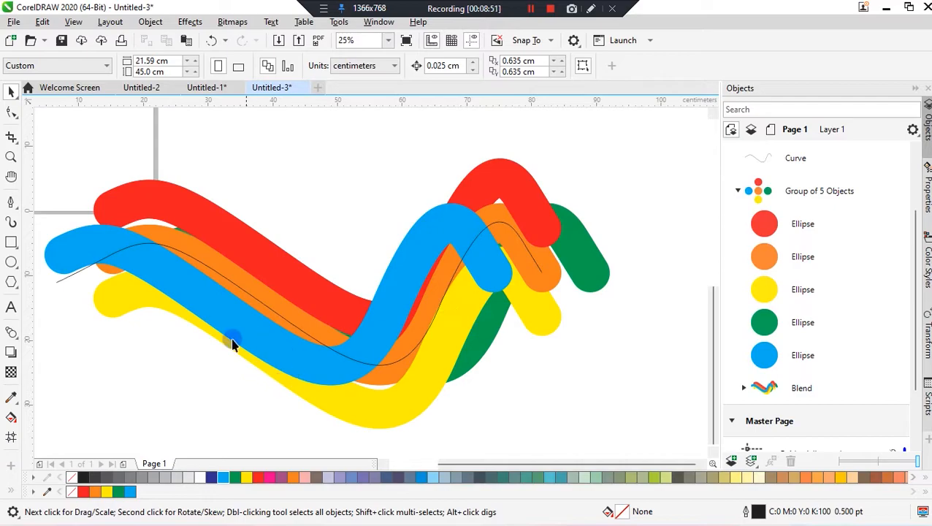
{"action": "left_click", "coordinate": [534, 323]}
{"action": "left_click", "coordinate": [396, 294]}
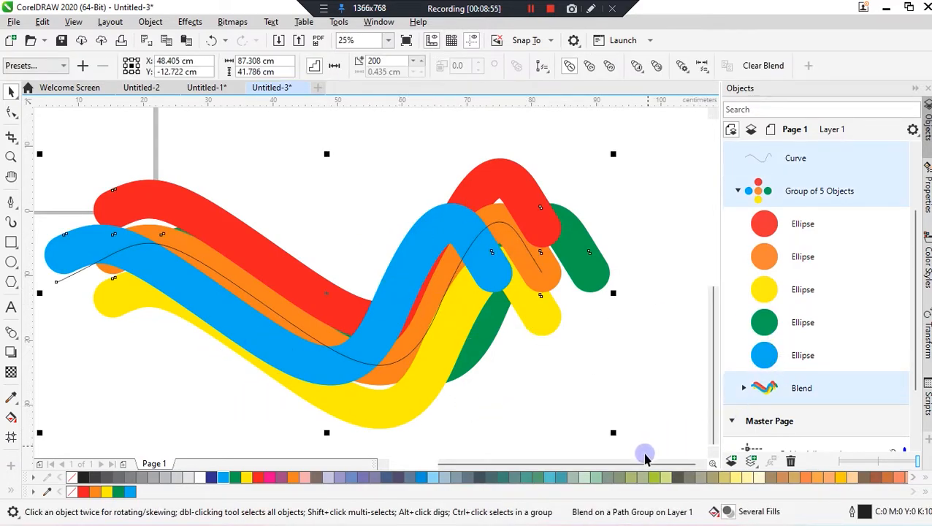
{"action": "double_click", "coordinate": [726, 513]}
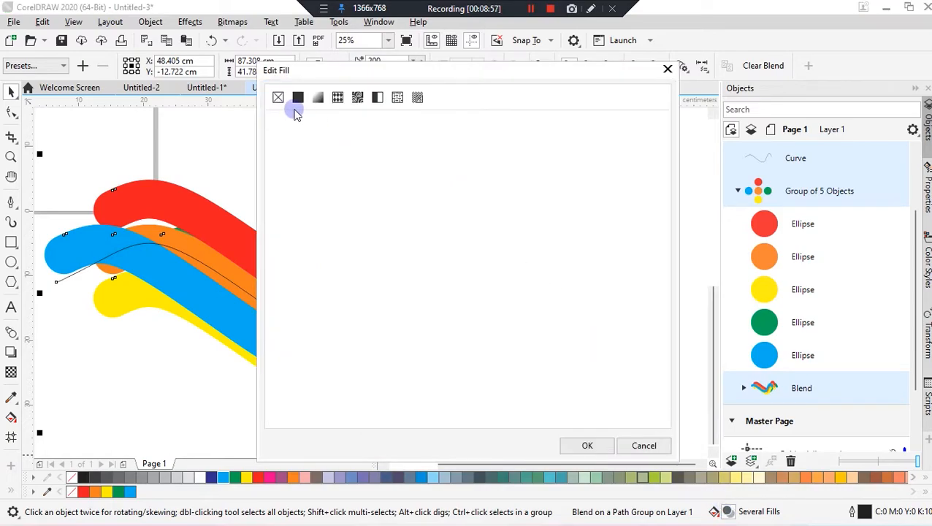
{"action": "left_click", "coordinate": [322, 98]}
{"action": "left_click_drag", "start_coordinate": [366, 71], "coordinate": [605, 47]}
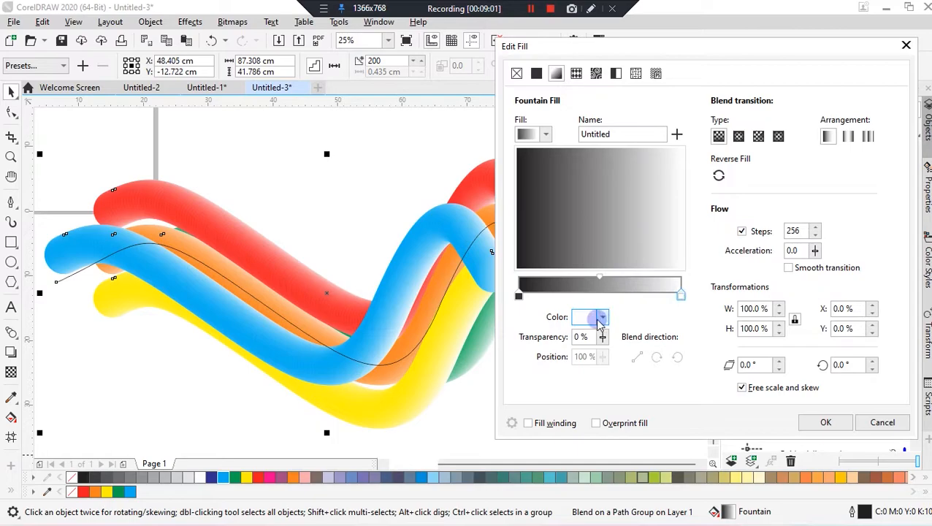
Step: Set the fountain fill's end colour to black with CMYK values 75, 68, 65, 90, and apply the fill
{"action": "left_click", "coordinate": [596, 320]}
{"action": "left_click_drag", "start_coordinate": [624, 233], "coordinate": [670, 289]}
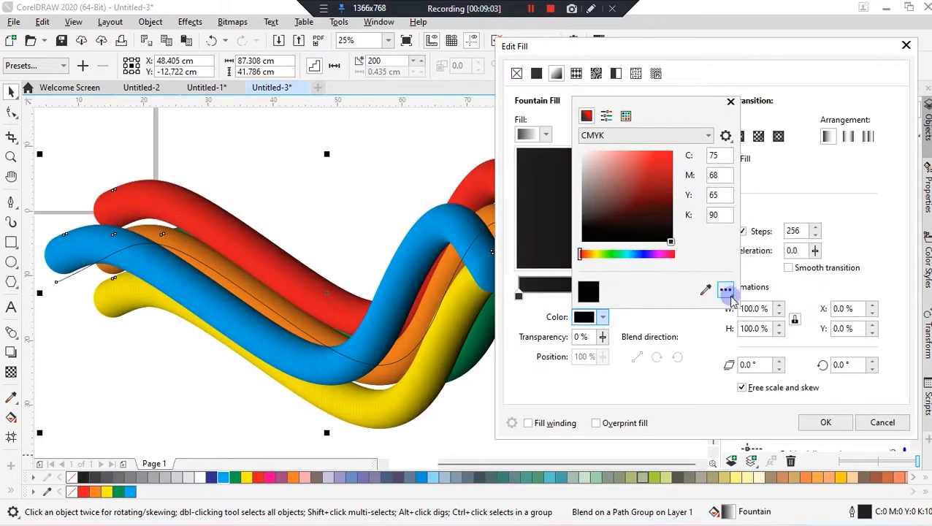
{"action": "left_click", "coordinate": [656, 53]}
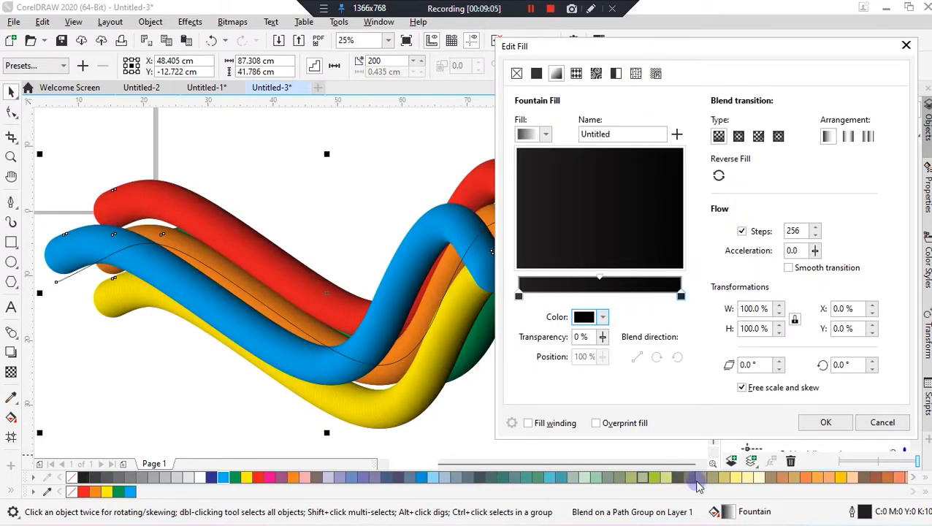
{"action": "left_click", "coordinate": [825, 422]}
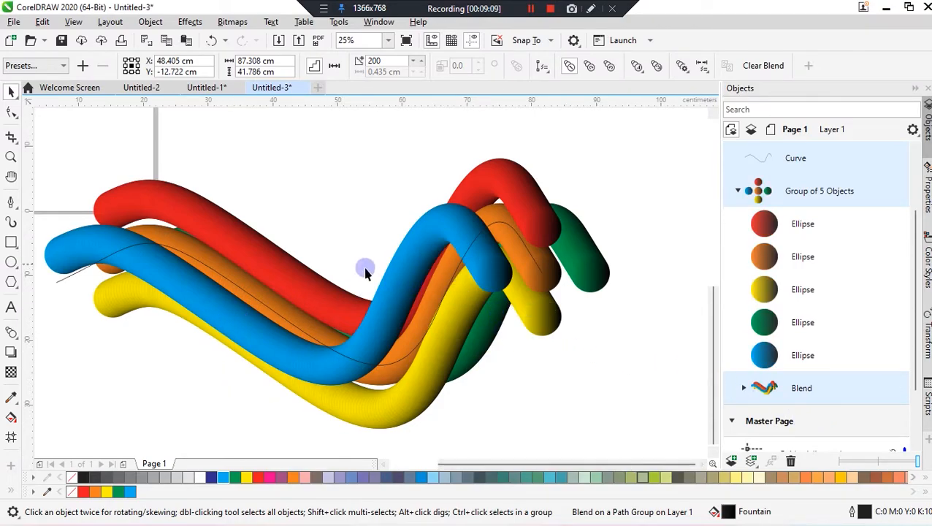
Step: Extend the blend along the full length of the wavy path
{"action": "scroll", "coordinate": [377, 302], "scroll_direction": "down", "scroll_amount": 1}
{"action": "scroll", "coordinate": [388, 331], "scroll_direction": "up", "scroll_amount": 1}
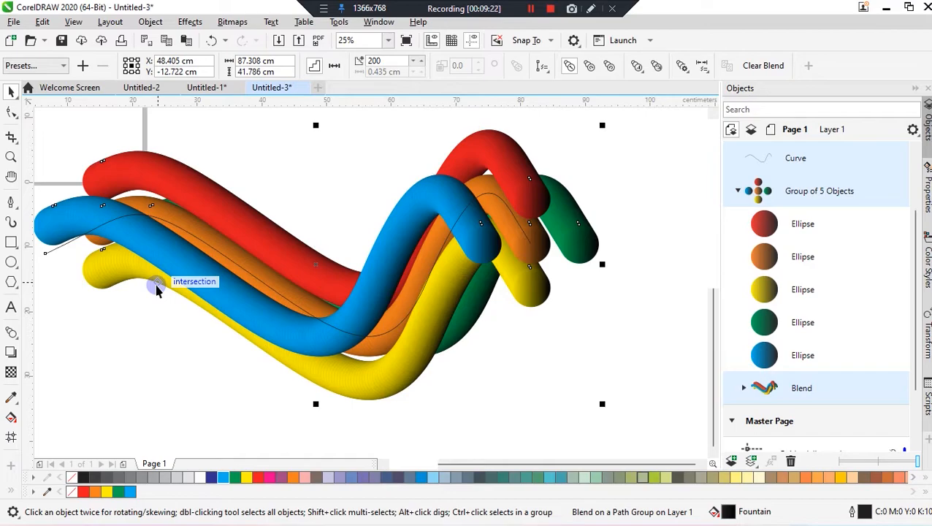
{"action": "left_click", "coordinate": [638, 67]}
{"action": "left_click", "coordinate": [682, 67]}
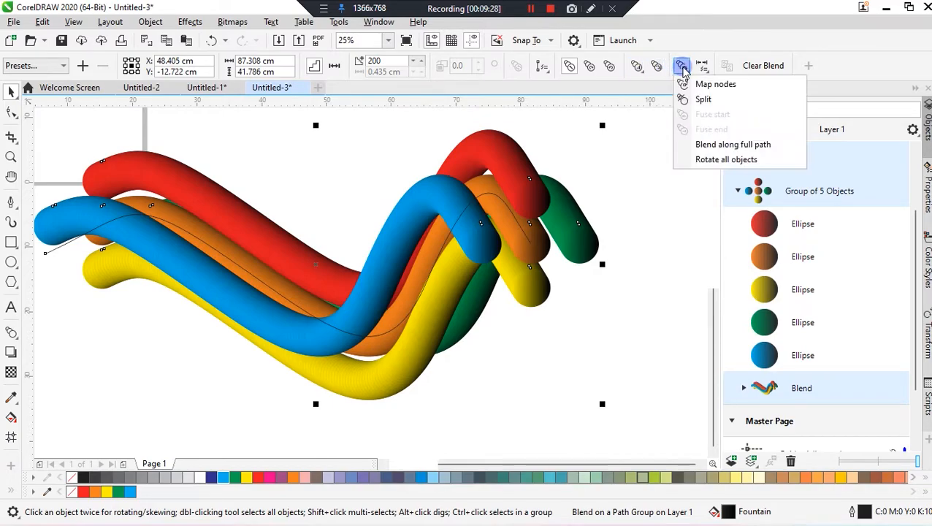
{"action": "left_click", "coordinate": [712, 149]}
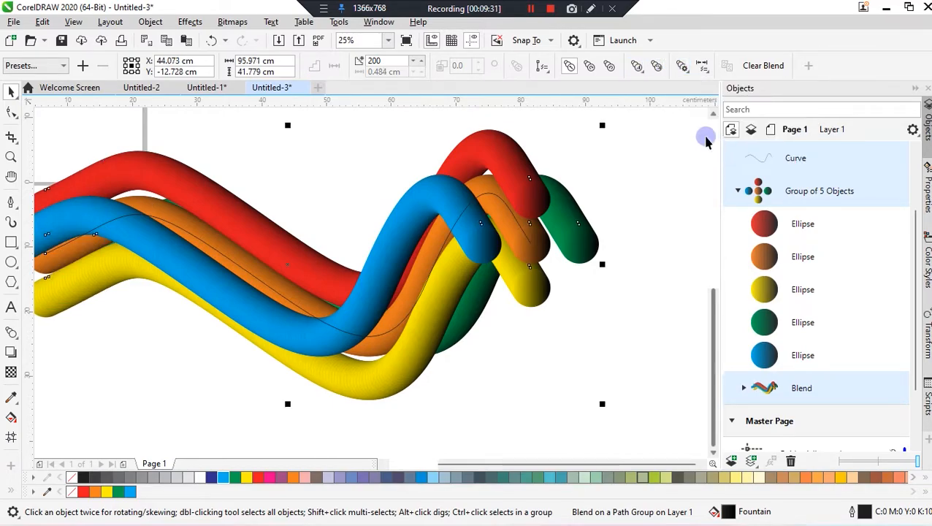
Step: Try rotating all blend objects along the path, and turn the rotation off again
{"action": "left_click", "coordinate": [681, 67]}
{"action": "left_click", "coordinate": [705, 160]}
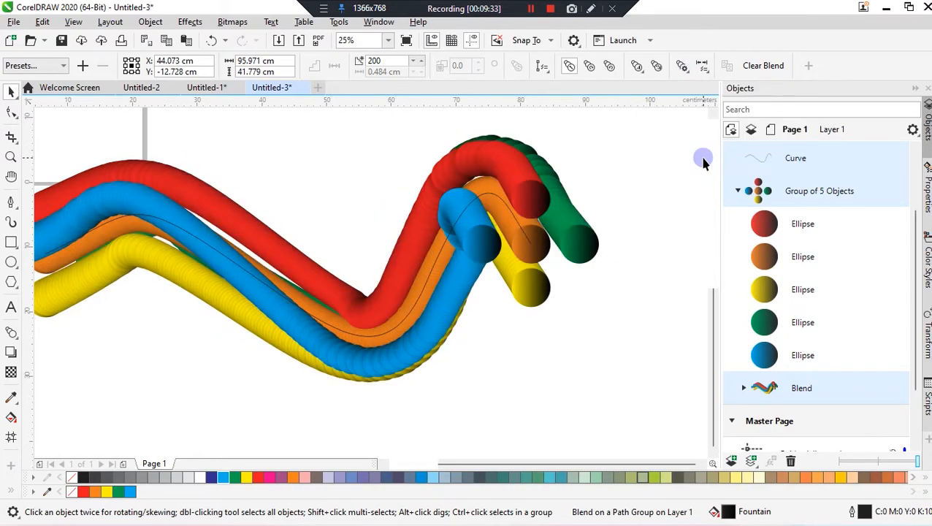
{"action": "left_click", "coordinate": [682, 66]}
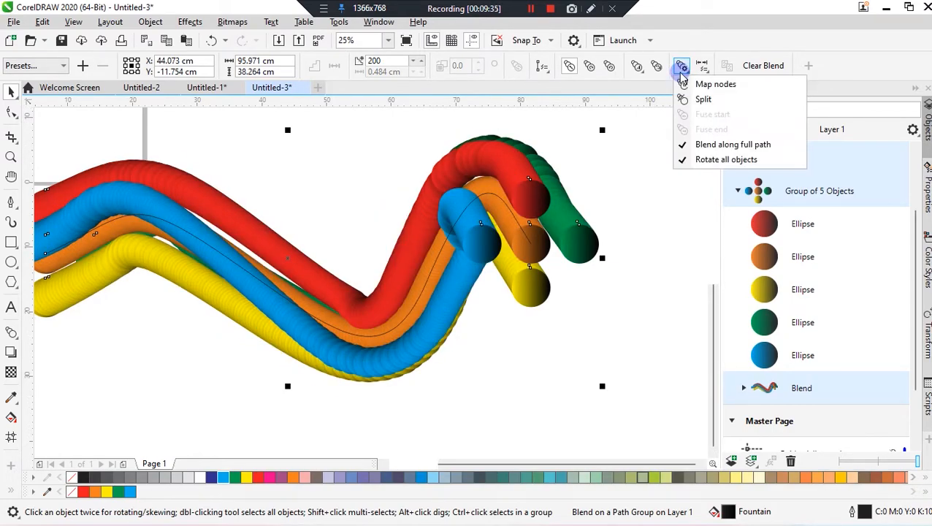
{"action": "left_click", "coordinate": [709, 162]}
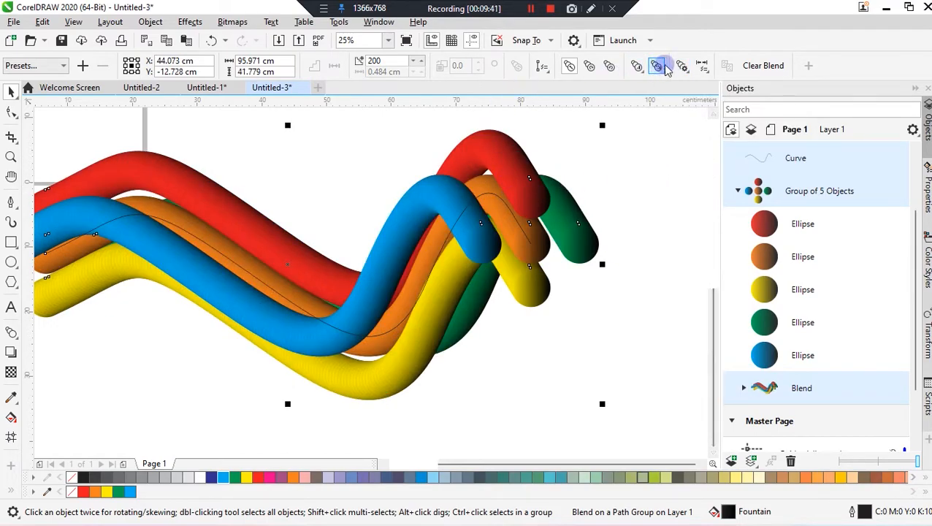
Step: Try the counterclockwise and clockwise colour blends on the tubes, and restore the direct blend
{"action": "left_click", "coordinate": [611, 69]}
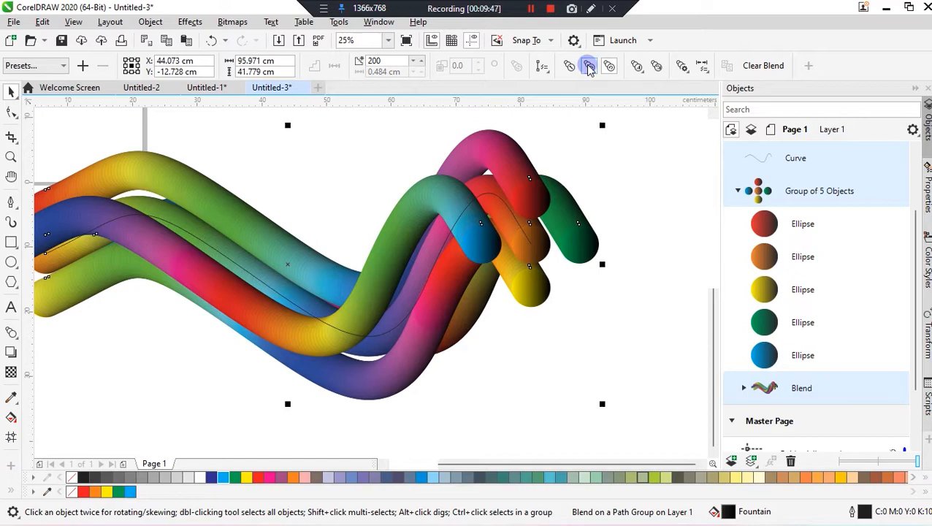
{"action": "left_click", "coordinate": [590, 67]}
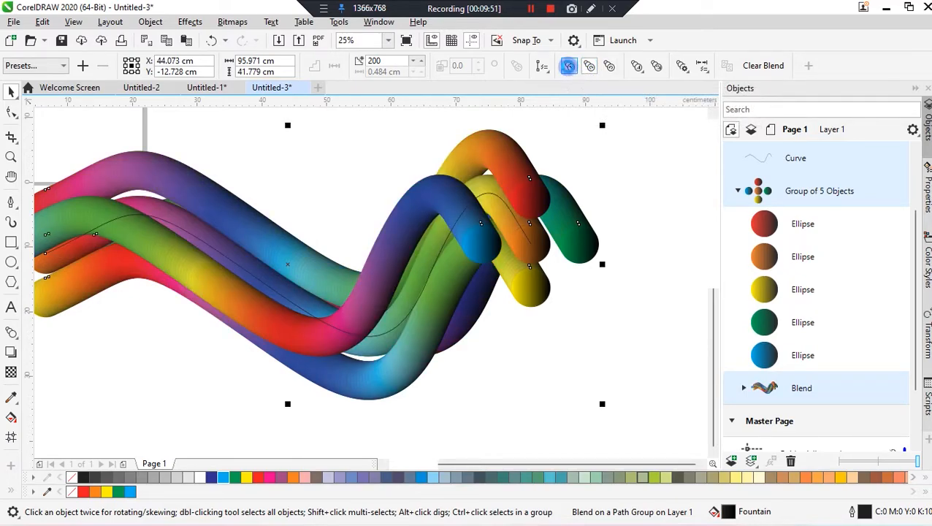
{"action": "left_click", "coordinate": [569, 67]}
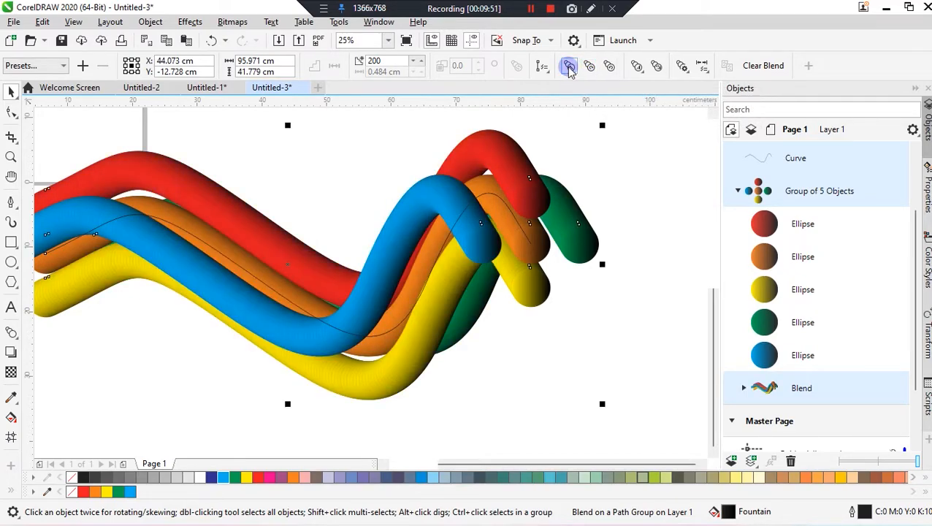
Step: Move the whole blend with its path about 11 cm to the left and 2 cm down
{"action": "left_click", "coordinate": [645, 157]}
{"action": "scroll", "coordinate": [520, 260], "scroll_direction": "down", "scroll_amount": 2}
{"action": "scroll", "coordinate": [516, 272], "scroll_direction": "up", "scroll_amount": 2}
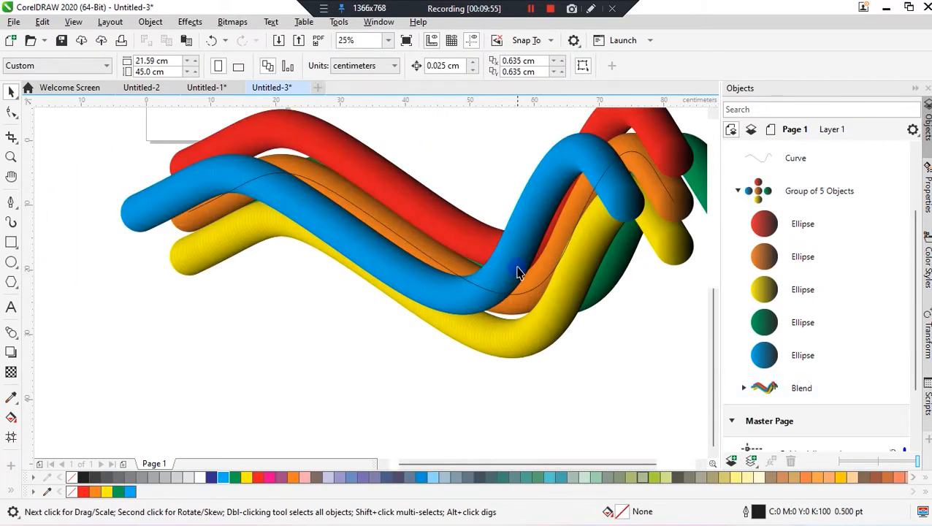
{"action": "left_click", "coordinate": [538, 249]}
{"action": "left_click_drag", "start_coordinate": [538, 249], "coordinate": [465, 263]}
{"action": "scroll", "coordinate": [465, 262], "scroll_direction": "down", "scroll_amount": 2}
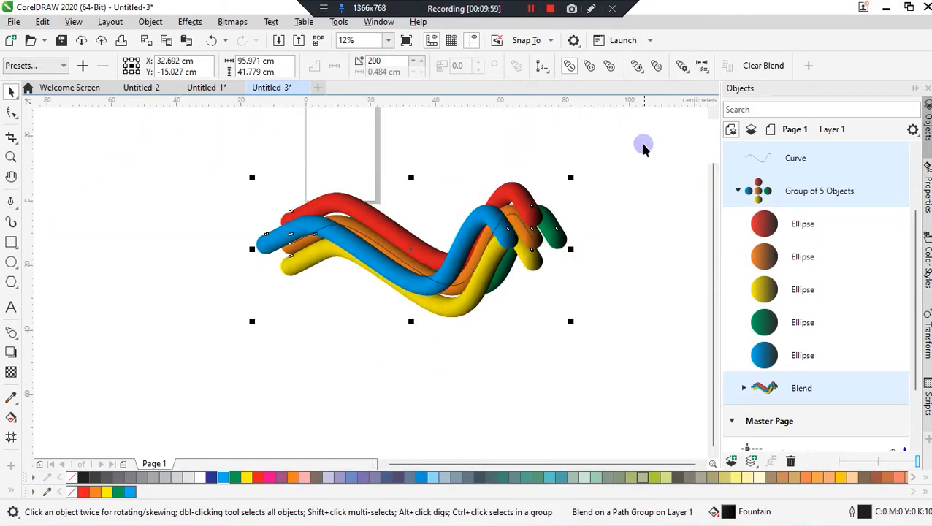
Step: Break the blend apart and delete the wavy path curve
{"action": "right_click", "coordinate": [511, 224]}
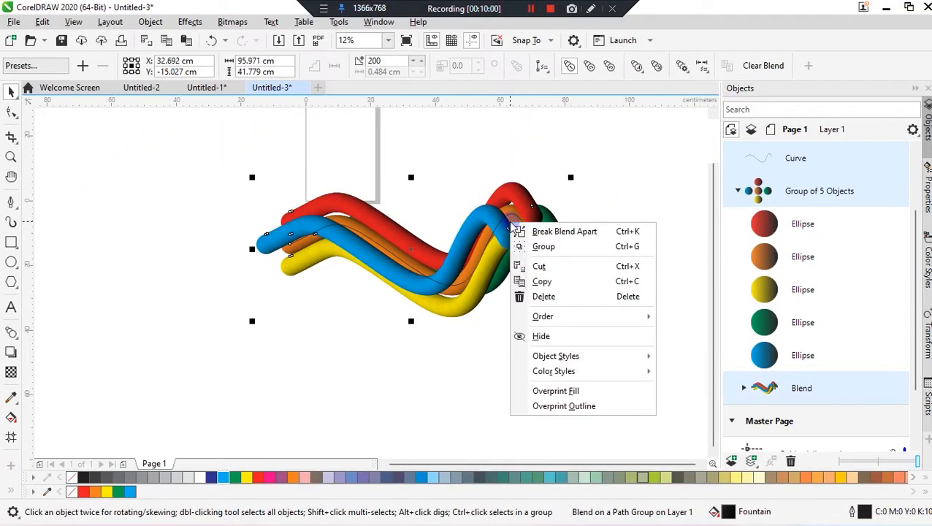
{"action": "left_click", "coordinate": [560, 232]}
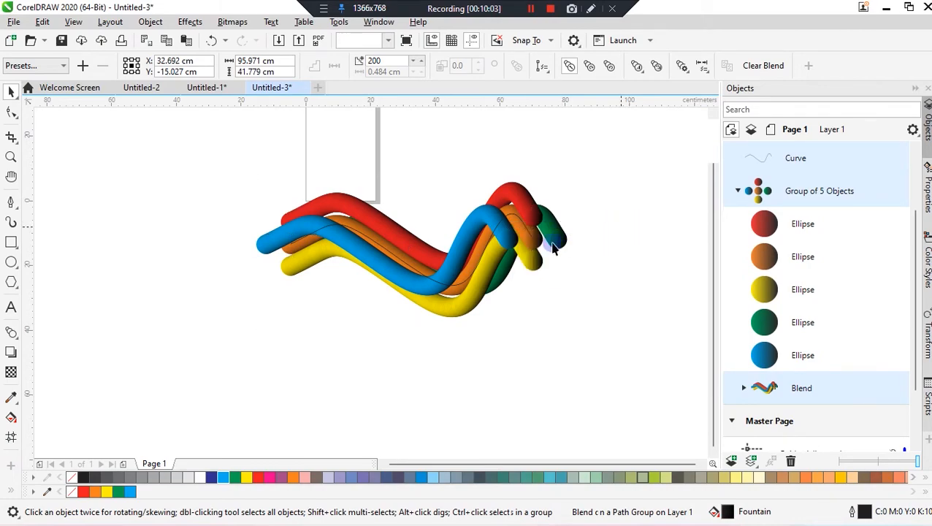
{"action": "key", "text": "F10"}
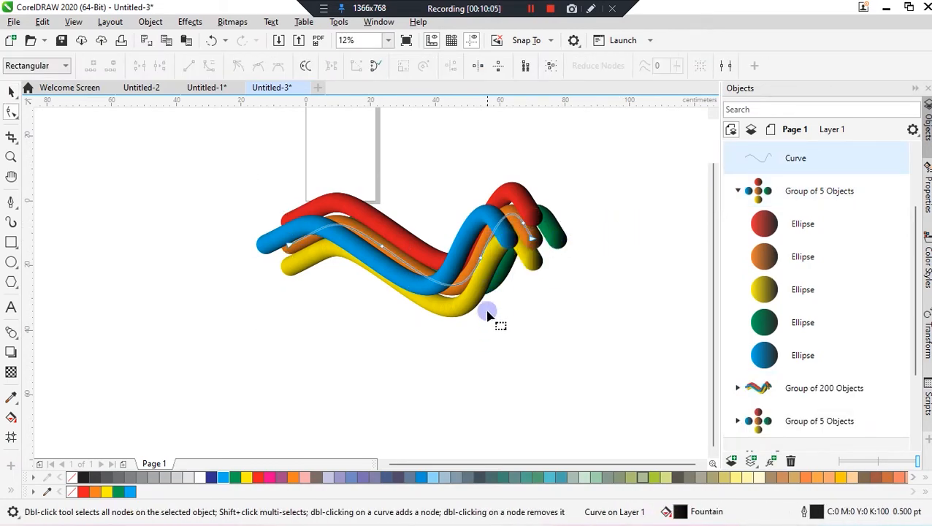
{"action": "left_click", "coordinate": [11, 91]}
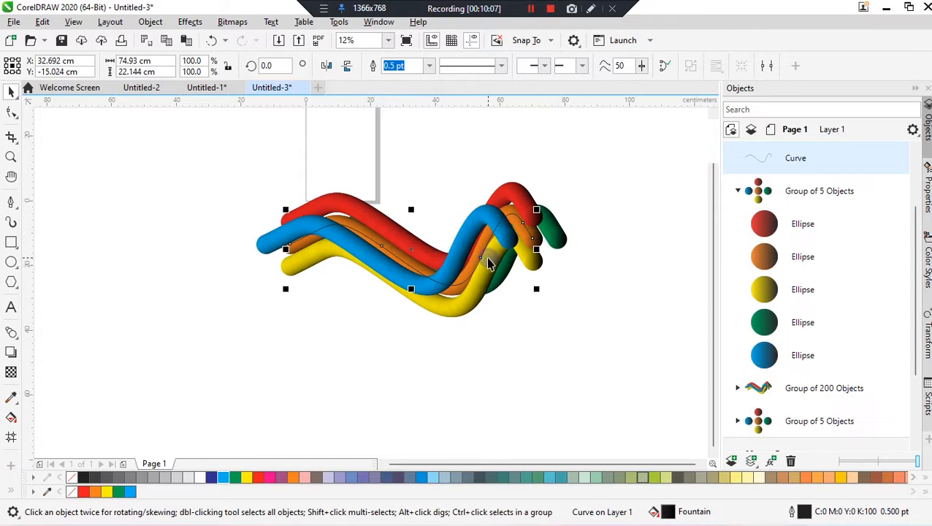
{"action": "key", "text": "Delete"}
Step: Move the three tube groups about 24 cm left, and draw a rectangle about 77 cm wide and 34 cm high beneath them
{"action": "left_click_drag", "start_coordinate": [241, 166], "coordinate": [621, 342]}
{"action": "left_click_drag", "start_coordinate": [527, 287], "coordinate": [449, 306]}
{"action": "left_click", "coordinate": [11, 242]}
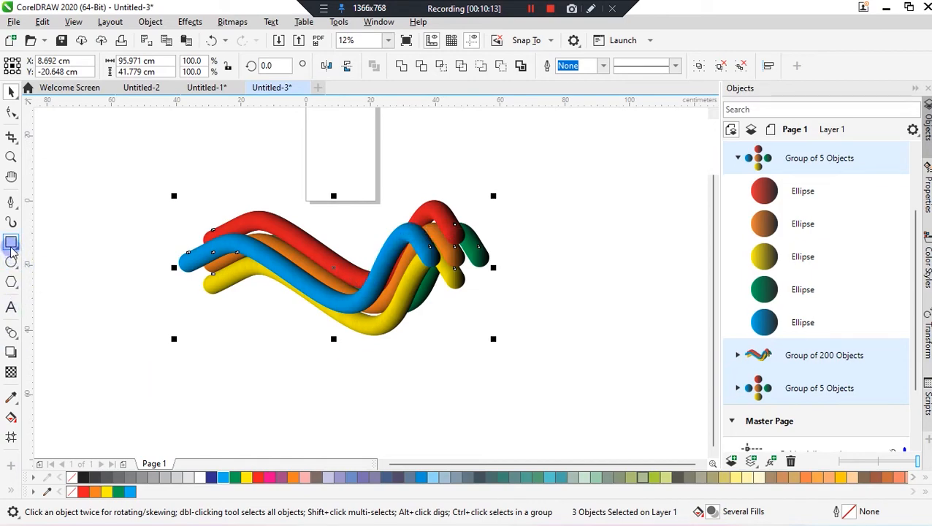
{"action": "left_click_drag", "start_coordinate": [193, 325], "coordinate": [442, 436]}
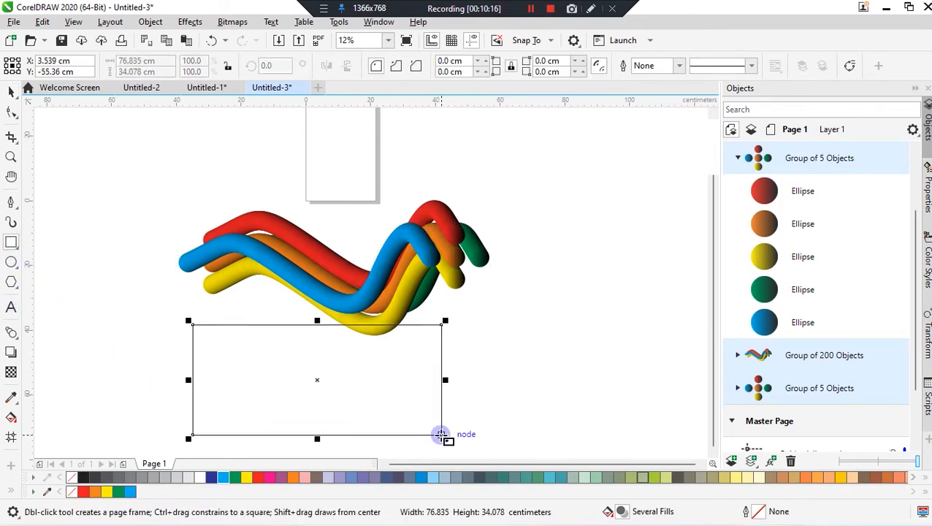
Step: Move the three tube groups up and to the right, clear of the rectangle, and group them together
{"action": "left_click", "coordinate": [11, 92]}
{"action": "left_click_drag", "start_coordinate": [134, 185], "coordinate": [569, 353]}
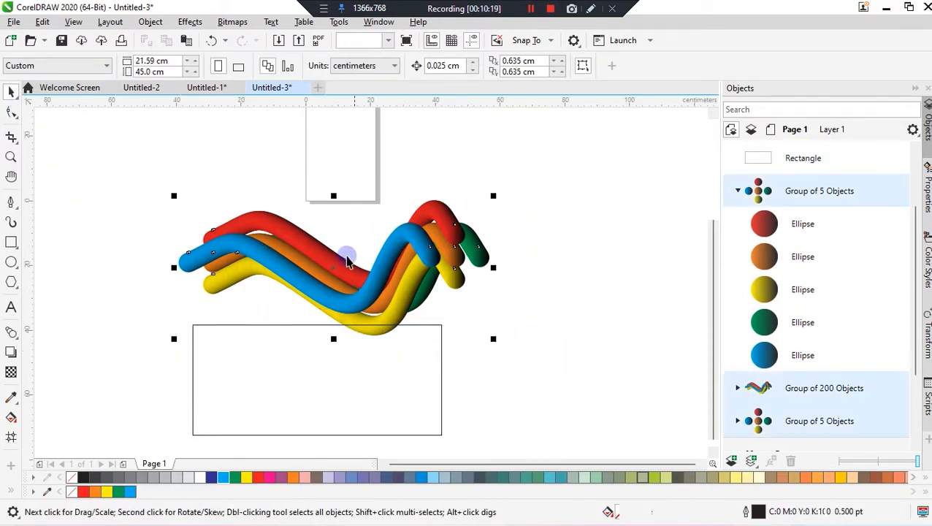
{"action": "left_click_drag", "start_coordinate": [402, 243], "coordinate": [476, 204]}
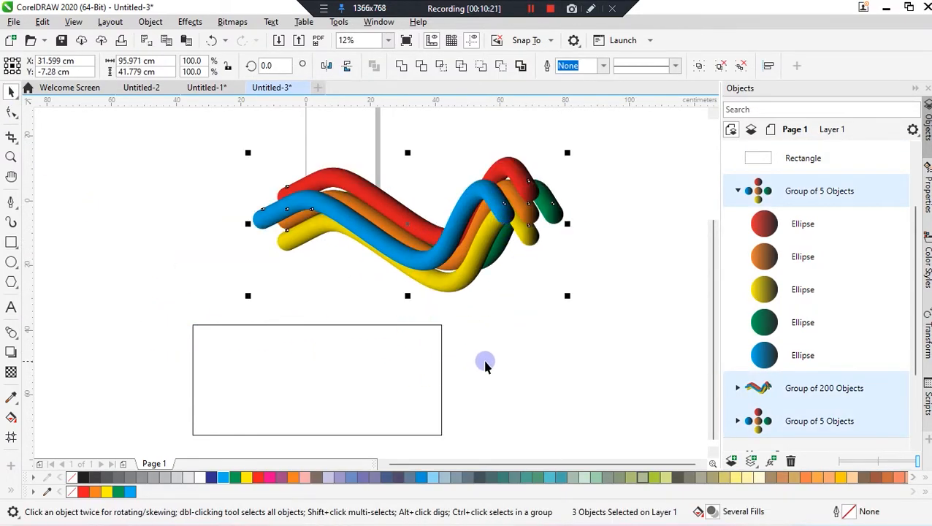
{"action": "key", "text": "ctrl+g"}
Step: Move the rectangle up and to the right so it sits directly below the grouped tubes
{"action": "left_click", "coordinate": [406, 387]}
{"action": "left_click_drag", "start_coordinate": [325, 393], "coordinate": [383, 364]}
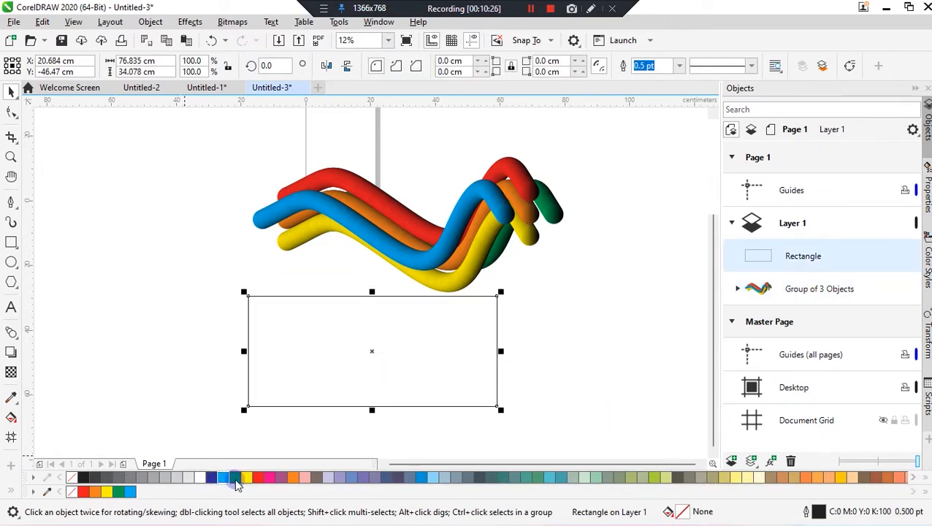
Step: Fill the rectangle below the tubes with black and place the grouped tubes inside it as a PowerClip
{"action": "left_click", "coordinate": [84, 478]}
{"action": "left_click", "coordinate": [559, 369]}
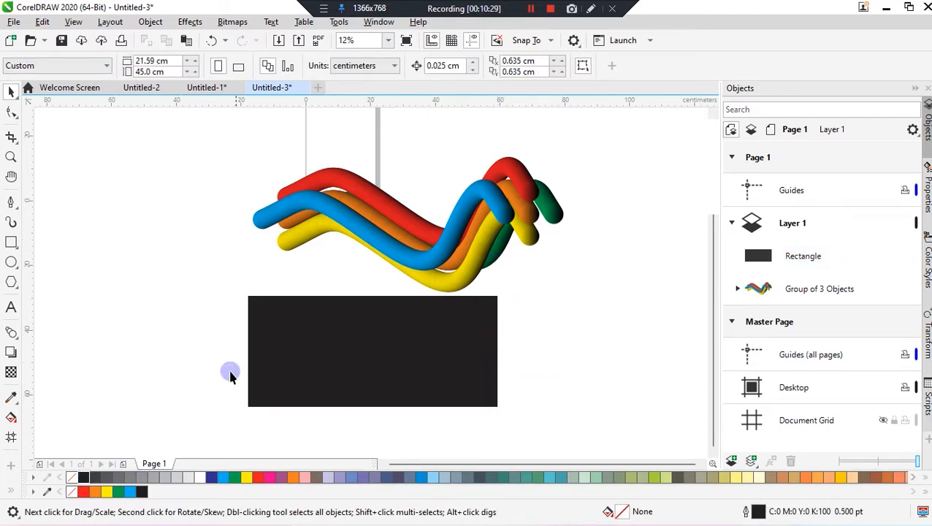
{"action": "left_click", "coordinate": [441, 223]}
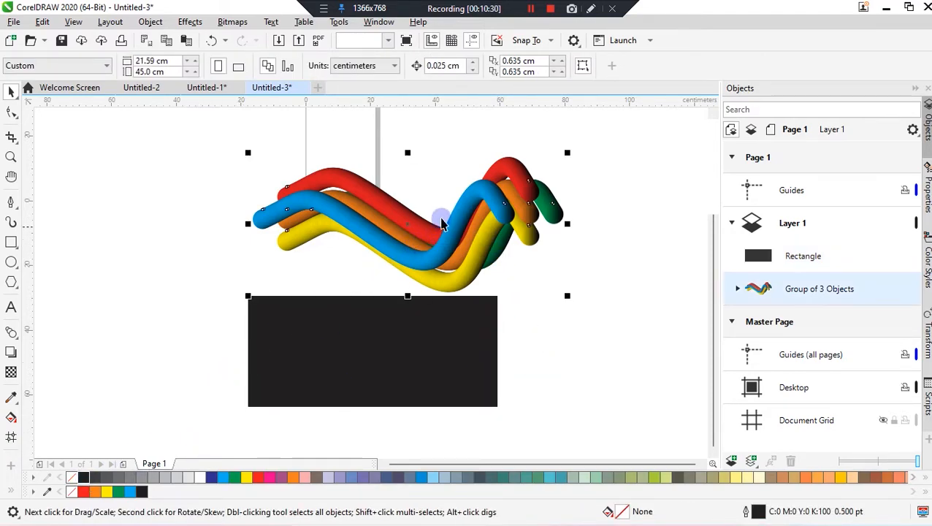
{"action": "left_click", "coordinate": [190, 21]}
{"action": "left_click", "coordinate": [190, 22]}
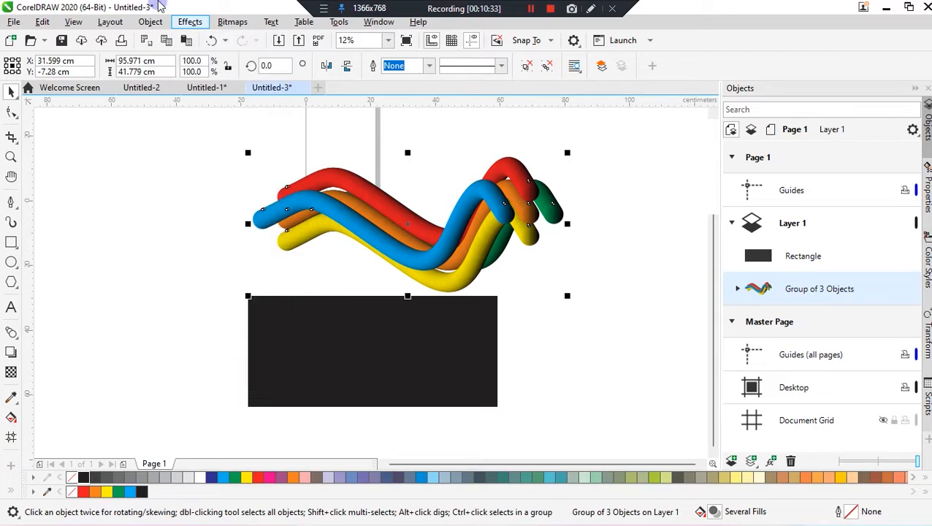
{"action": "left_click", "coordinate": [150, 22]}
{"action": "mouse_move", "coordinate": [291, 73]}
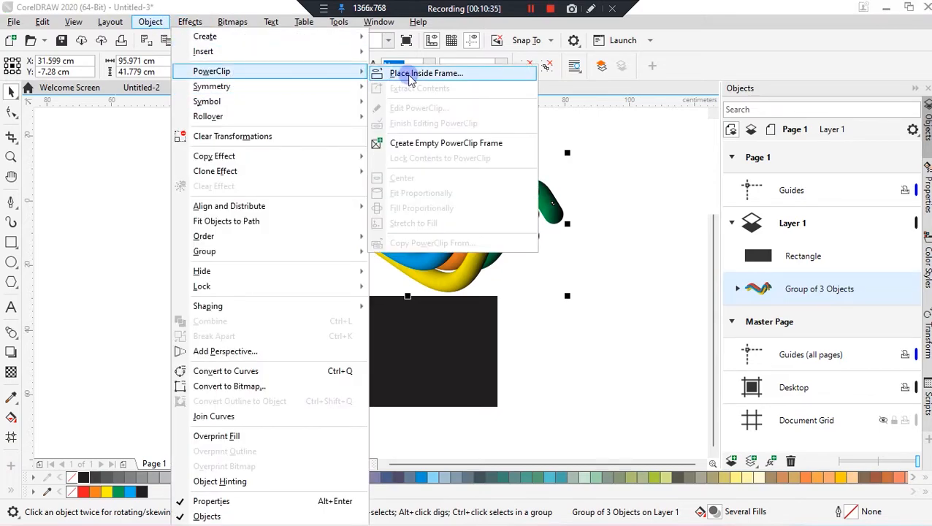
{"action": "left_click", "coordinate": [407, 73]}
{"action": "left_click", "coordinate": [375, 348]}
{"action": "left_click", "coordinate": [572, 359]}
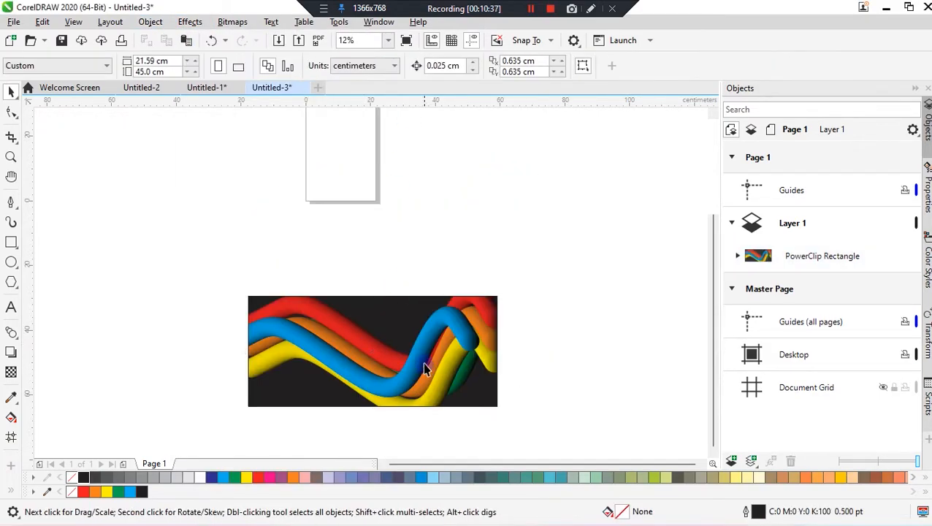
Step: Move the PowerClip rectangle about 1 cm right and 6.5 cm down, and leave it deselected
{"action": "scroll", "coordinate": [409, 269], "scroll_direction": "down", "scroll_amount": 1}
{"action": "scroll", "coordinate": [409, 336], "scroll_direction": "up", "scroll_amount": 2}
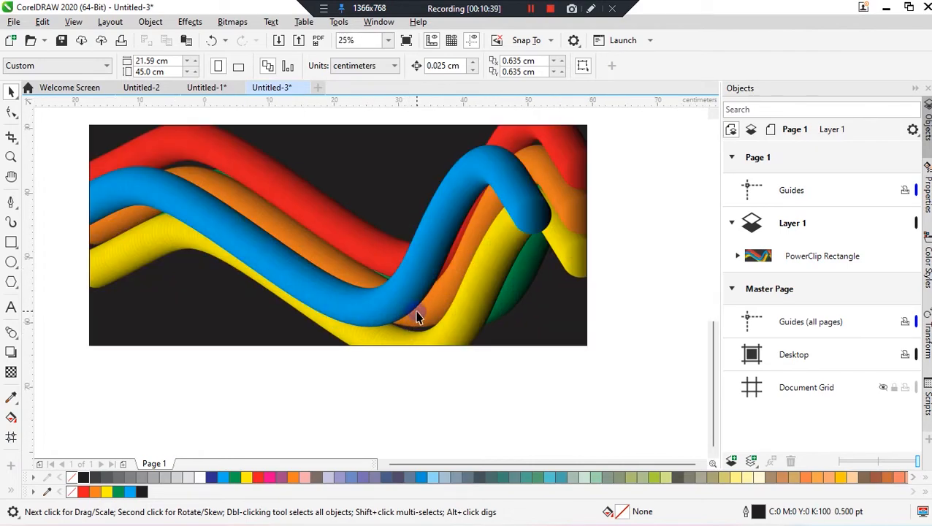
{"action": "scroll", "coordinate": [417, 313], "scroll_direction": "down", "scroll_amount": 1}
{"action": "scroll", "coordinate": [417, 313], "scroll_direction": "up", "scroll_amount": 1}
{"action": "scroll", "coordinate": [417, 312], "scroll_direction": "down", "scroll_amount": 1}
{"action": "scroll", "coordinate": [417, 312], "scroll_direction": "up", "scroll_amount": 1}
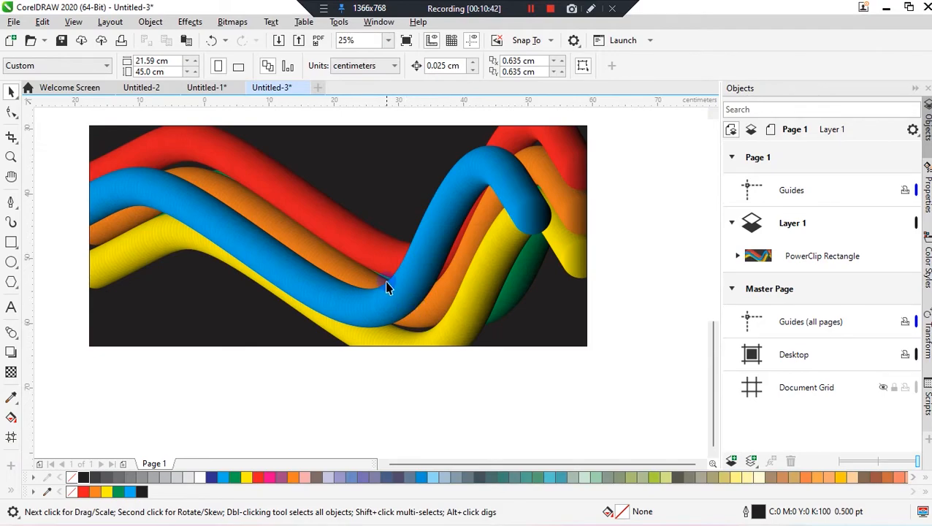
{"action": "left_click", "coordinate": [387, 287]}
{"action": "key", "text": "p"}
{"action": "left_click", "coordinate": [639, 296]}
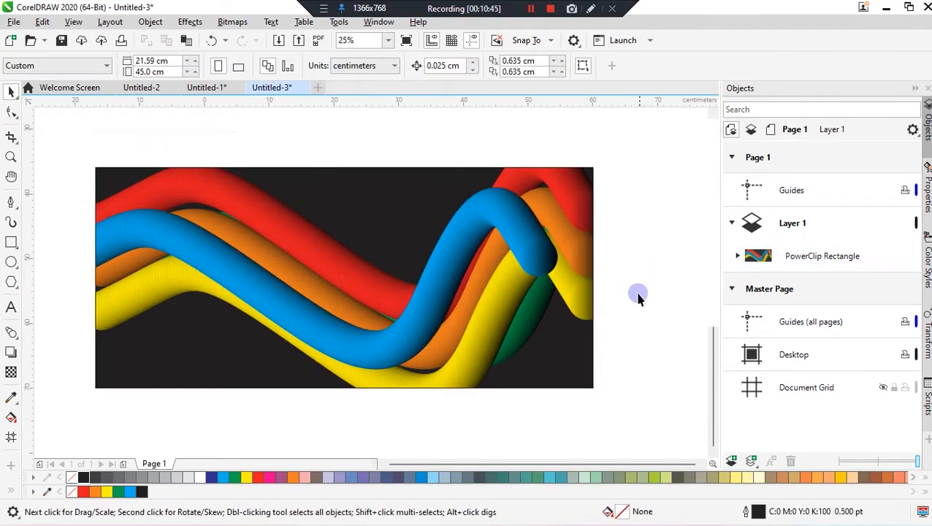